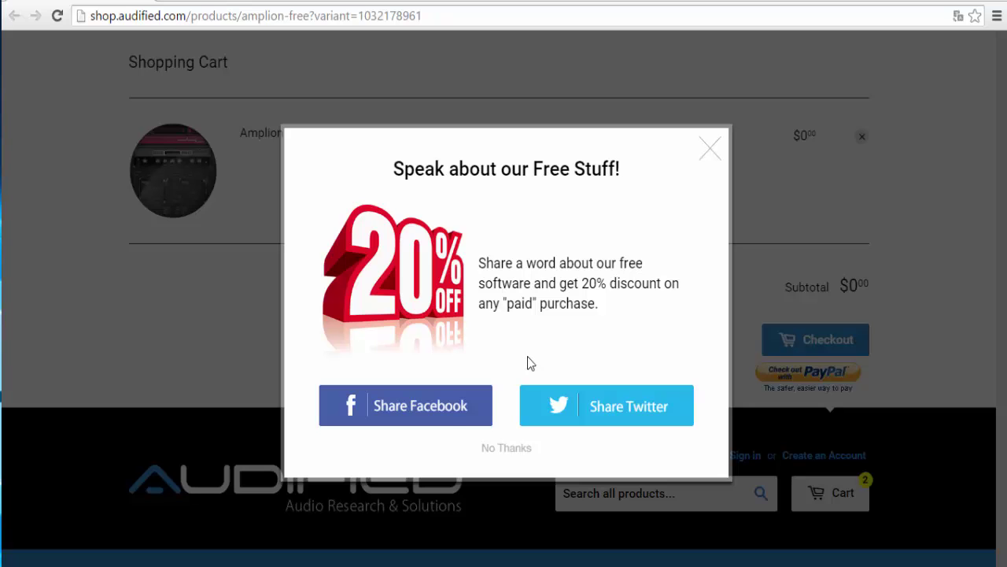
# Step: Share the Amplion Free product on Facebook with the comment "bom" to get the 20% discount offer
pyautogui.click(429, 410)
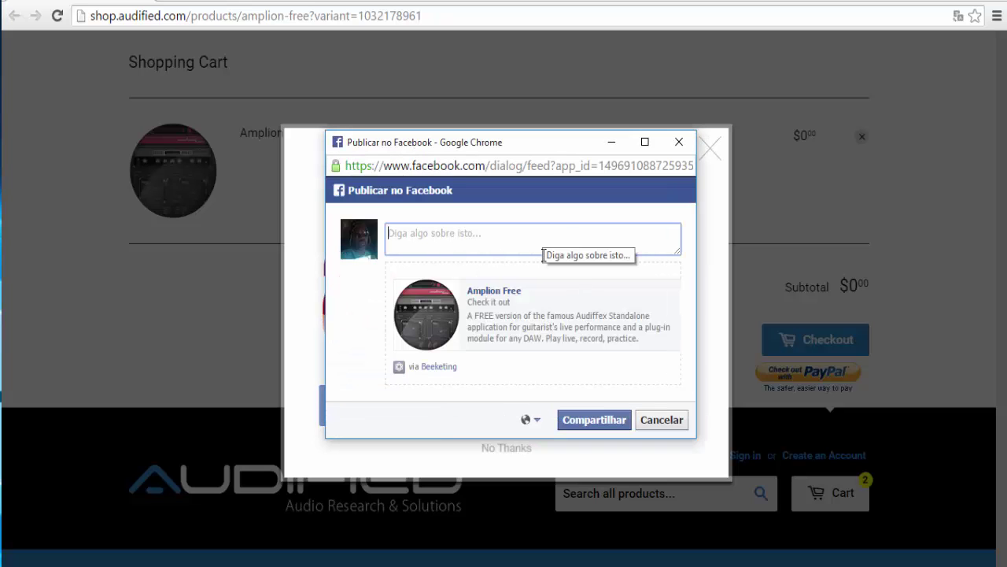
pyautogui.write('bom')
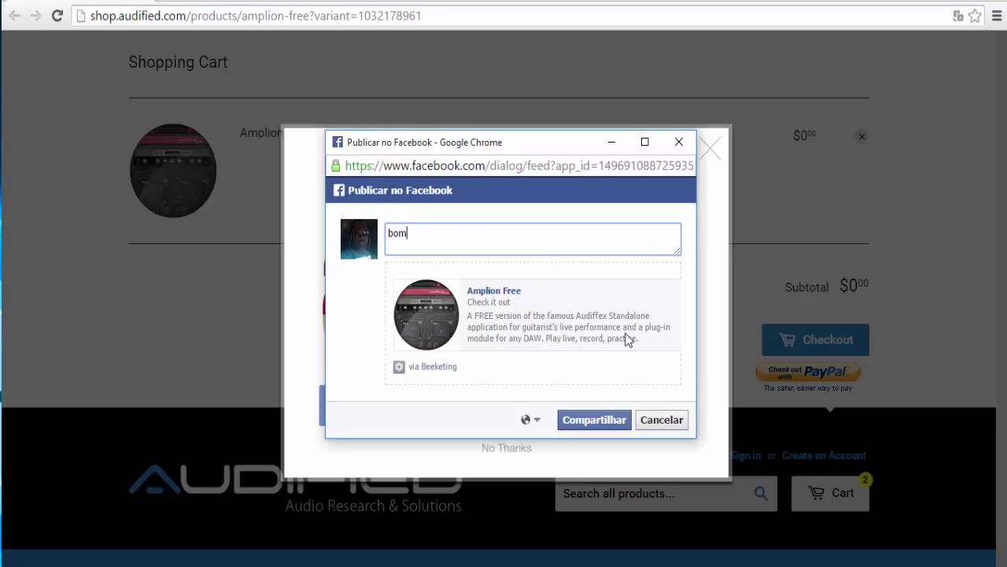
pyautogui.click(581, 424)
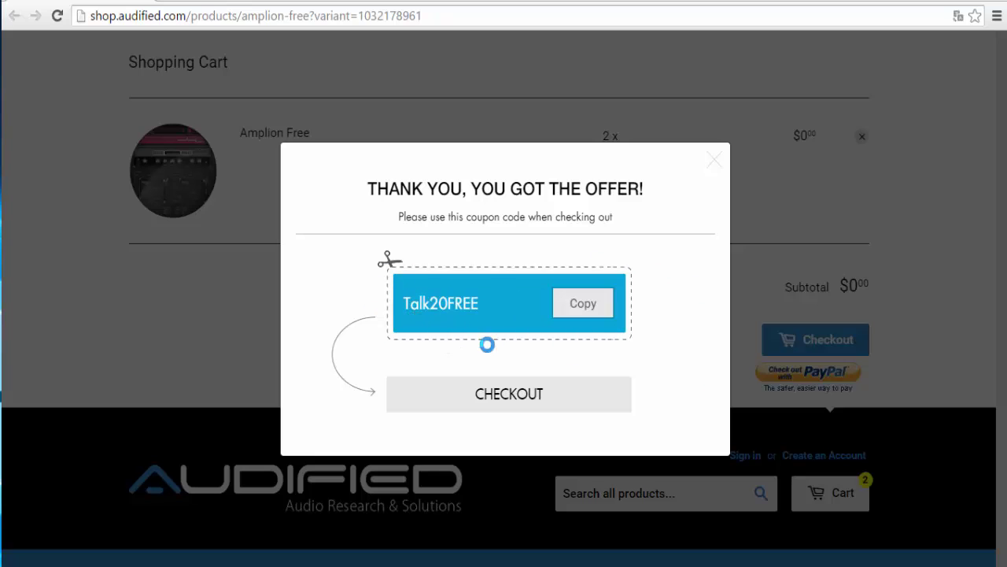
# Step: Copy the coupon code from the offer and proceed to the checkout
pyautogui.click(583, 305)
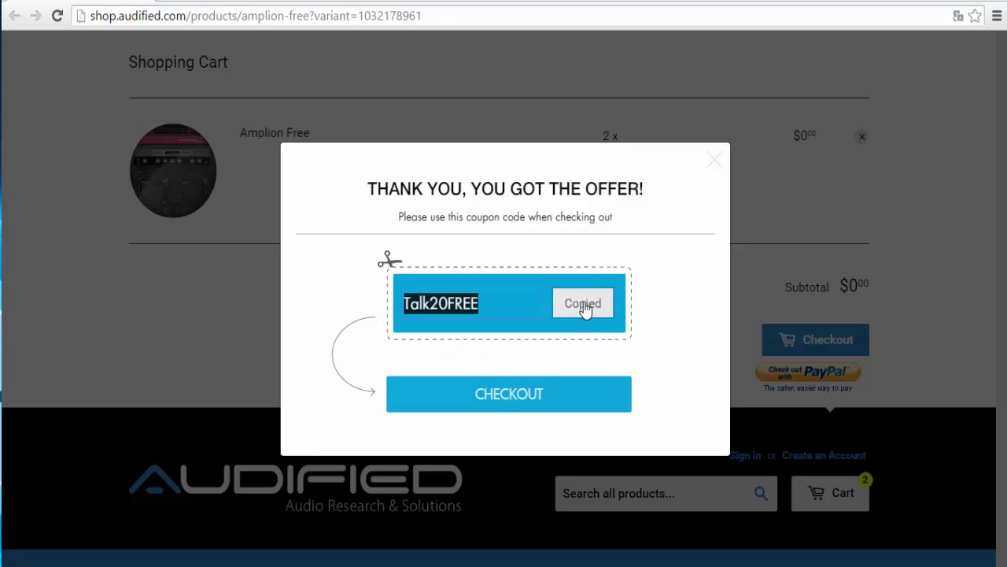
pyautogui.click(511, 396)
pyautogui.click(512, 396)
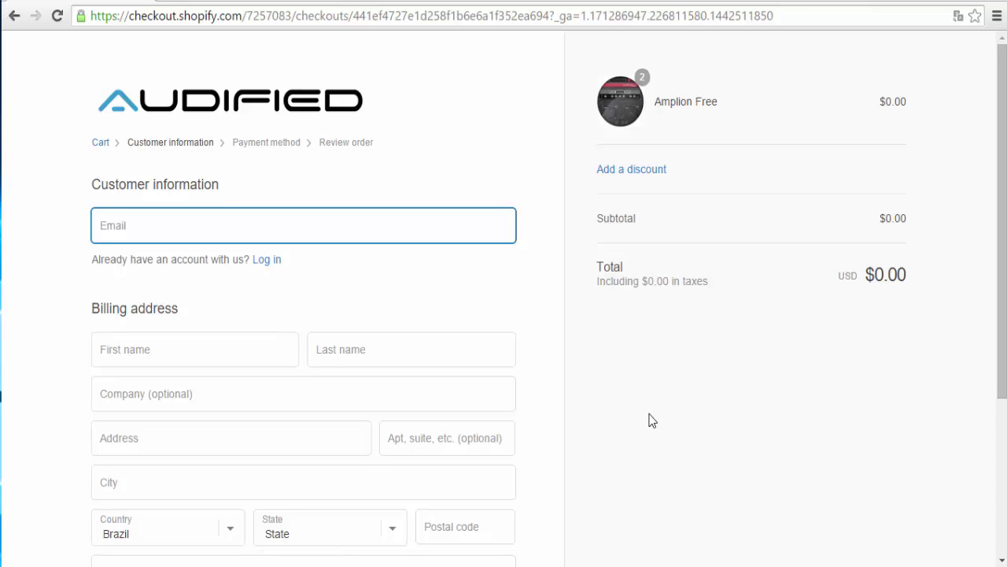
pyautogui.scroll(-3, 658, 428)
pyautogui.scroll(3, 660, 428)
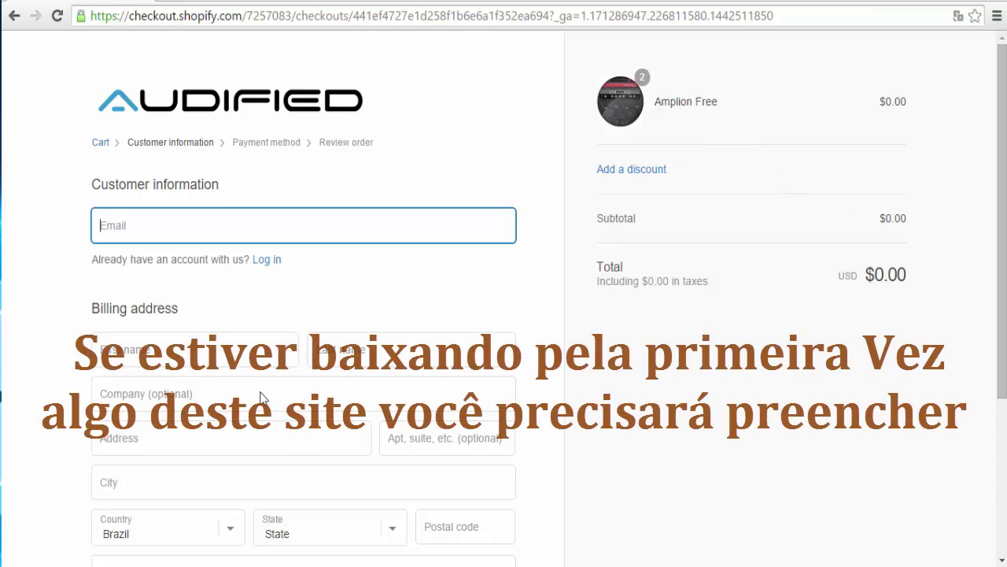
pyautogui.scroll(-2, 236, 395)
pyautogui.scroll(-1, 231, 378)
pyautogui.scroll(3, 260, 380)
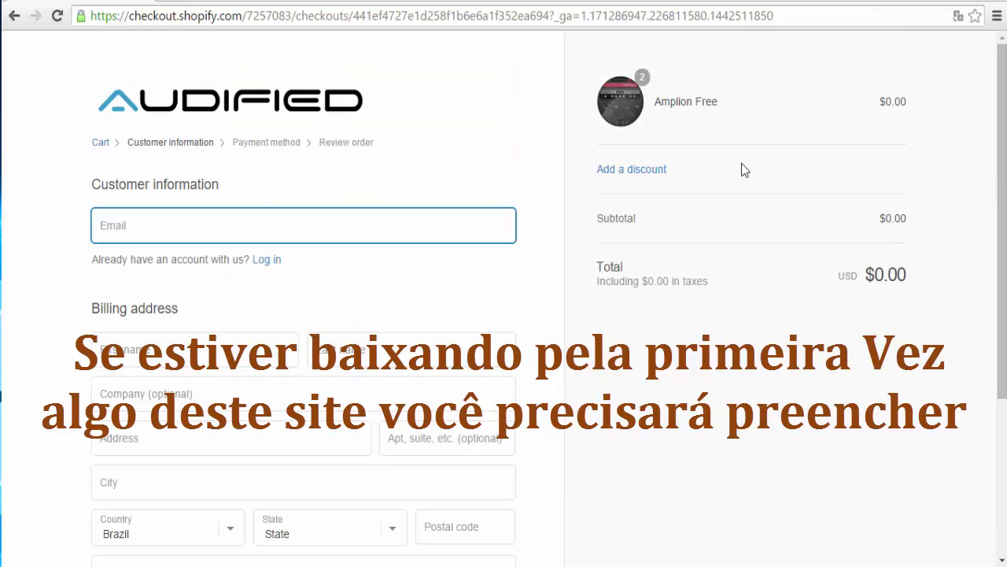
# Step: Try to apply the copied coupon code as a discount on the Amplion Free order
pyautogui.click(645, 172)
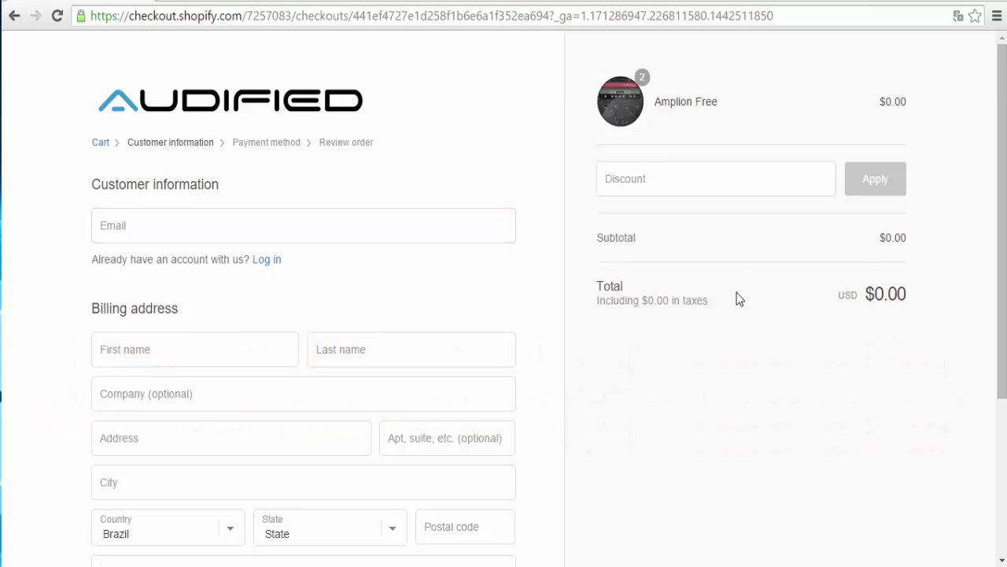
pyautogui.click(787, 184)
pyautogui.click(871, 183)
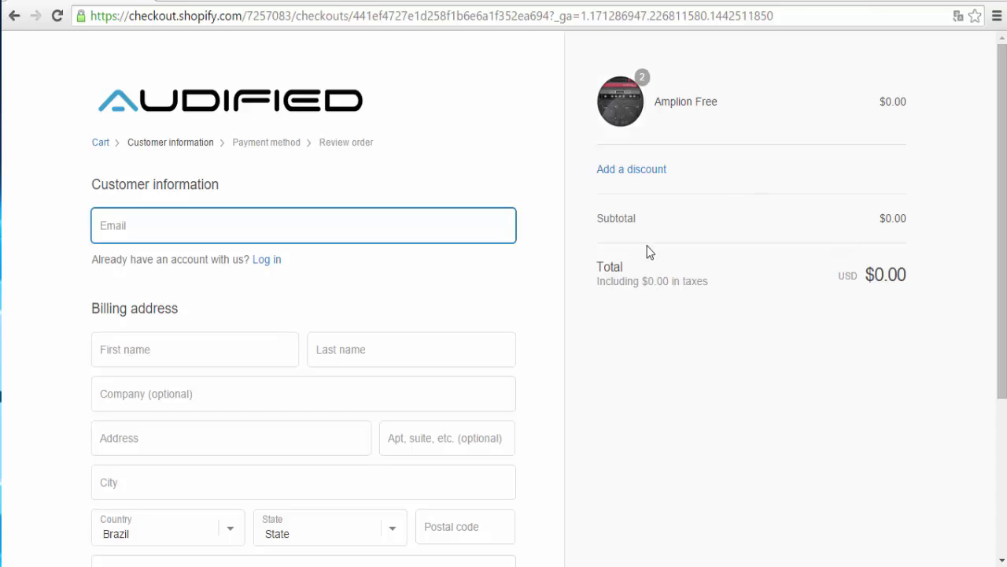
# Step: Fill in the customer's e-mail and the billing first and last names using the saved suggestions
pyautogui.scroll(-3, 713, 360)
pyautogui.scroll(3, 713, 359)
pyautogui.click(131, 232)
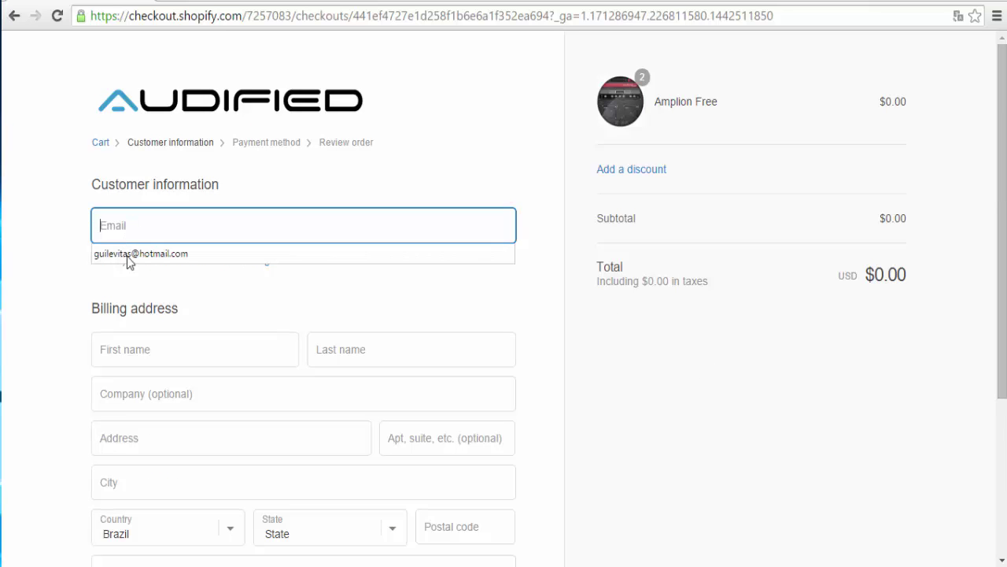
pyautogui.click(126, 255)
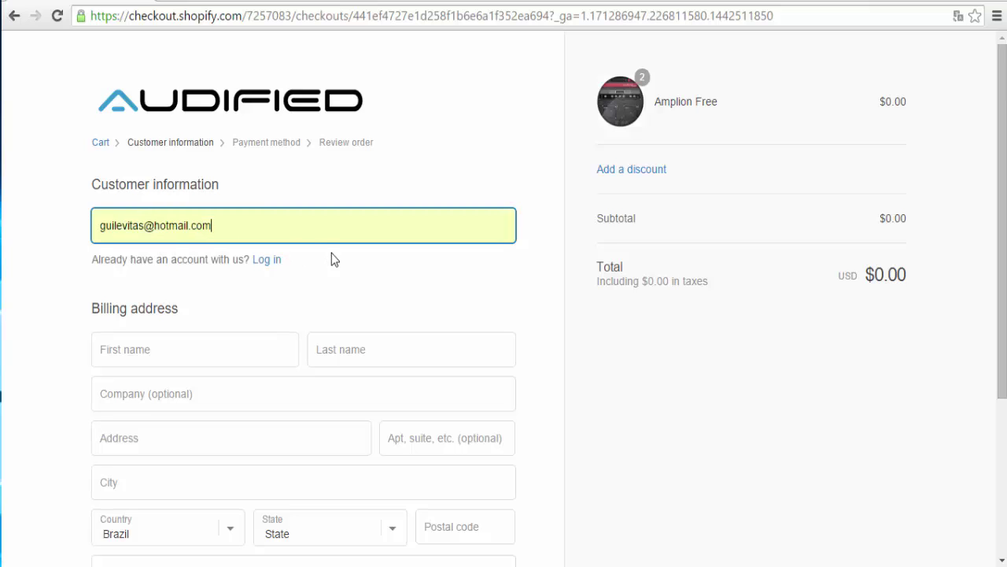
pyautogui.click(159, 356)
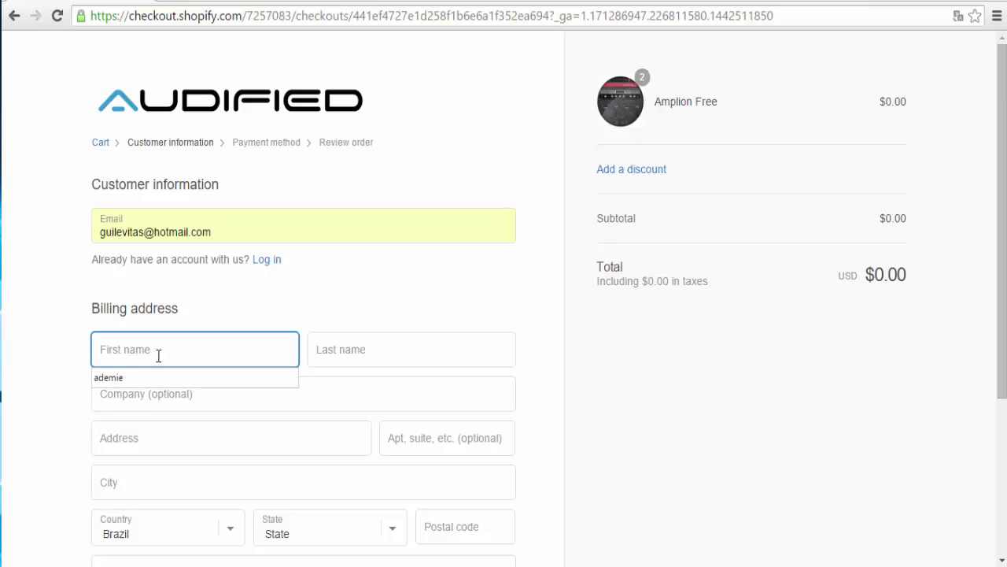
pyautogui.click(117, 382)
pyautogui.click(335, 347)
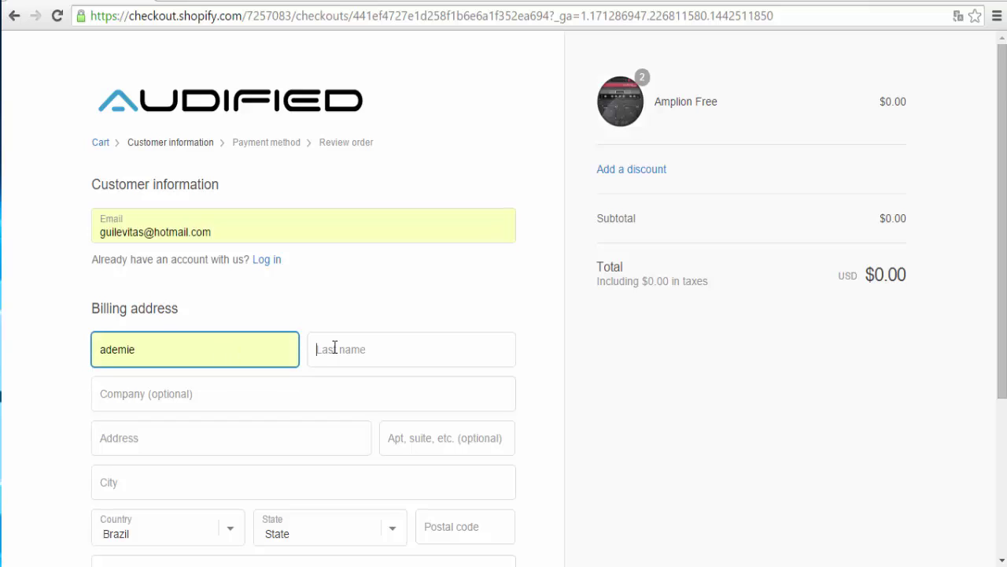
pyautogui.click(344, 376)
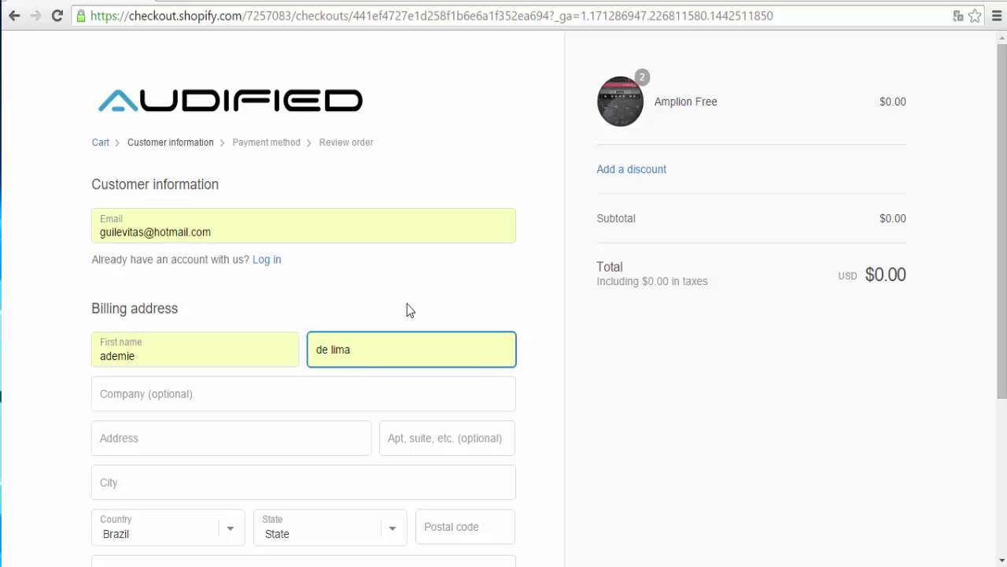
# Step: Fill in the billing street address from the saved suggestion and select the customer's state
pyautogui.click(185, 437)
pyautogui.click(125, 470)
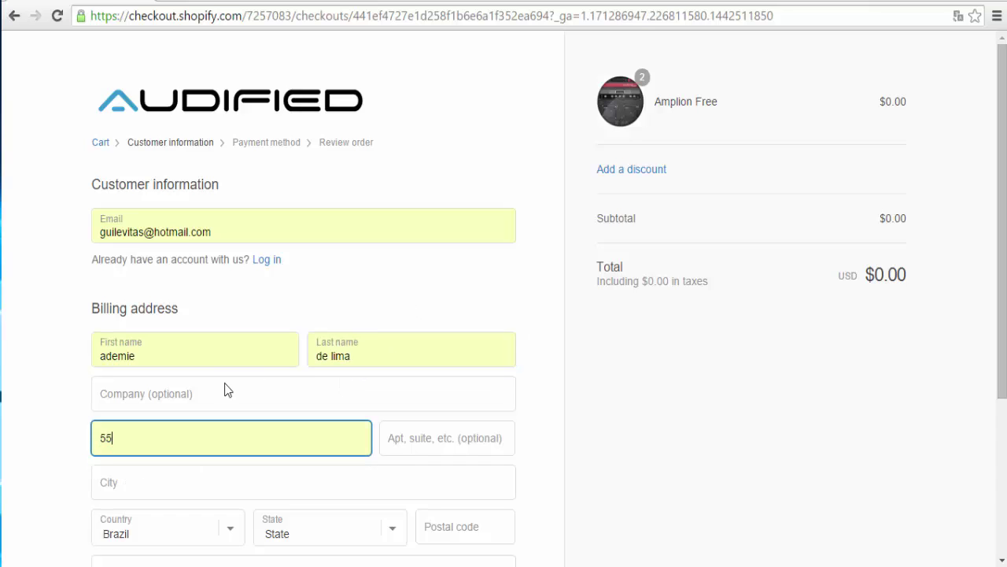
pyautogui.scroll(-2, 226, 383)
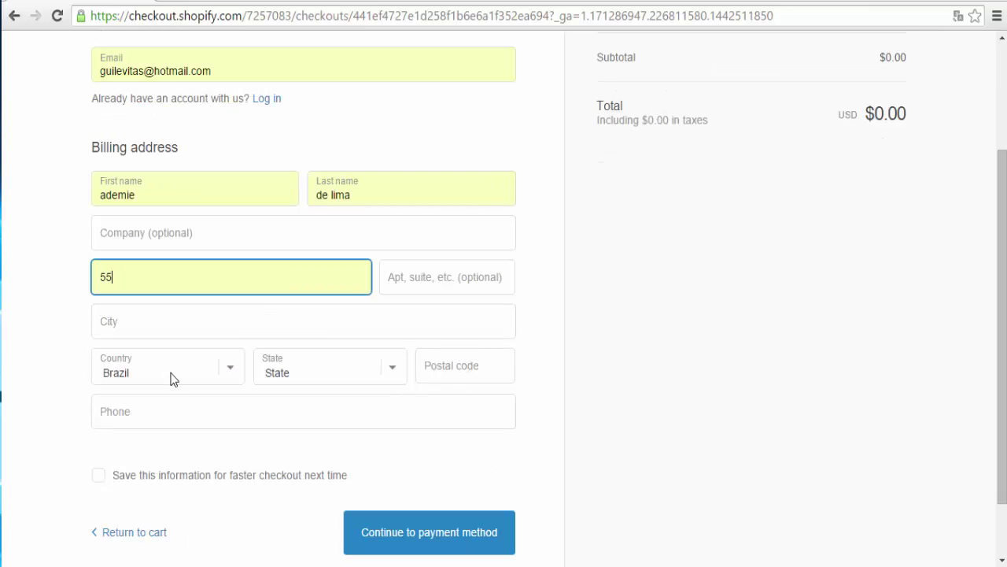
pyautogui.click(391, 376)
pyautogui.scroll(-3, 327, 319)
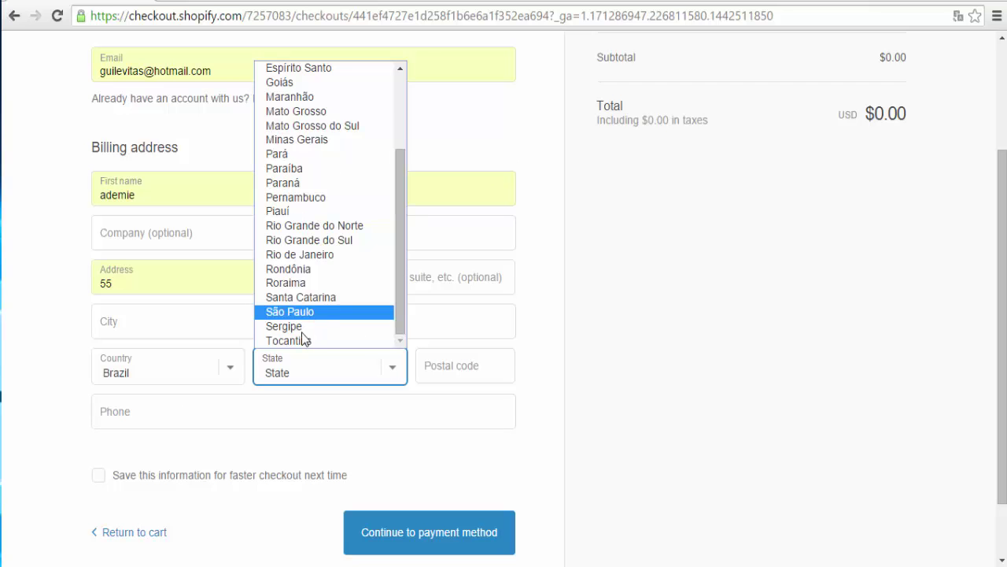
pyautogui.click(290, 315)
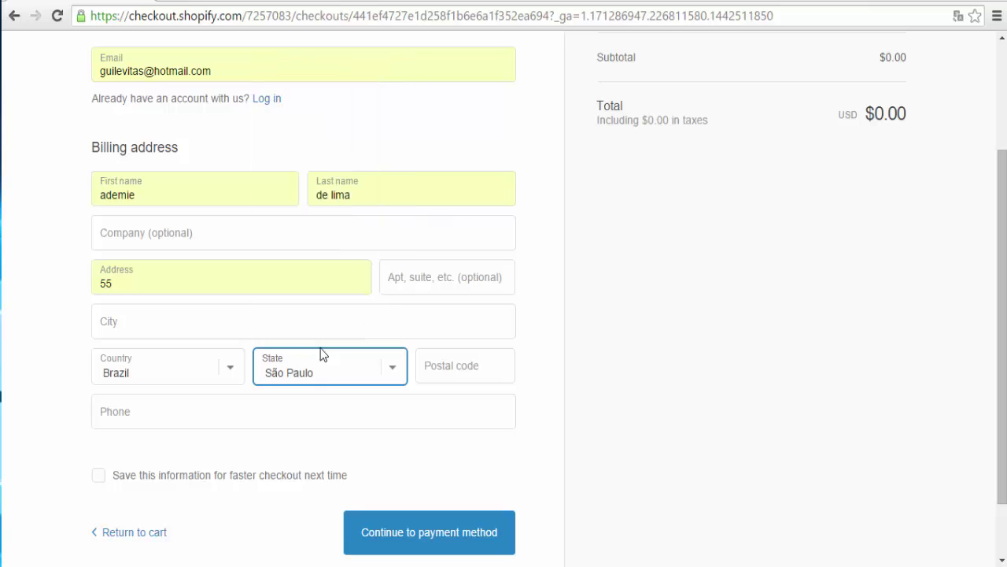
# Step: Enter the billing postal code and phone number from the saved suggestions and submit the customer information
pyautogui.click(476, 366)
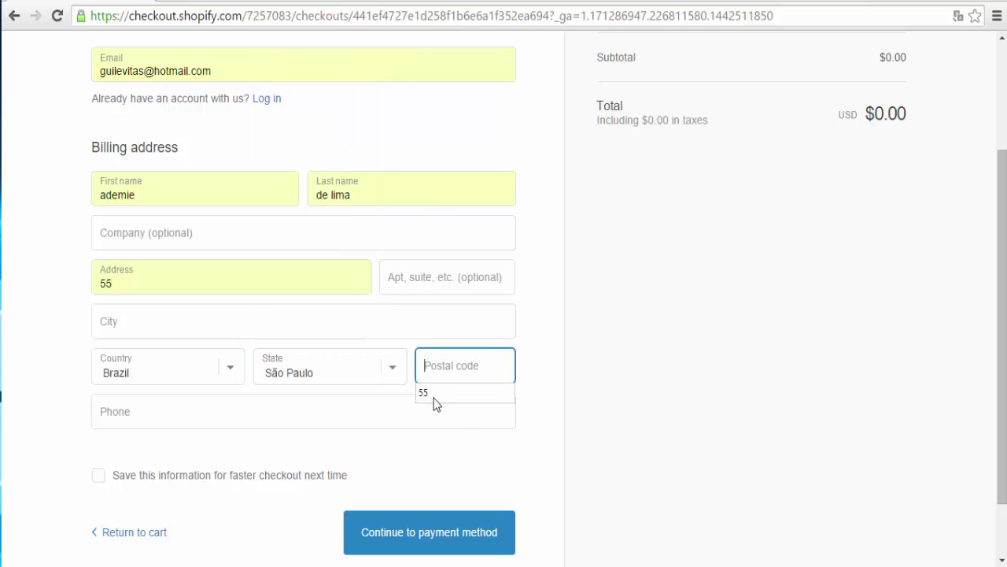
pyautogui.click(435, 403)
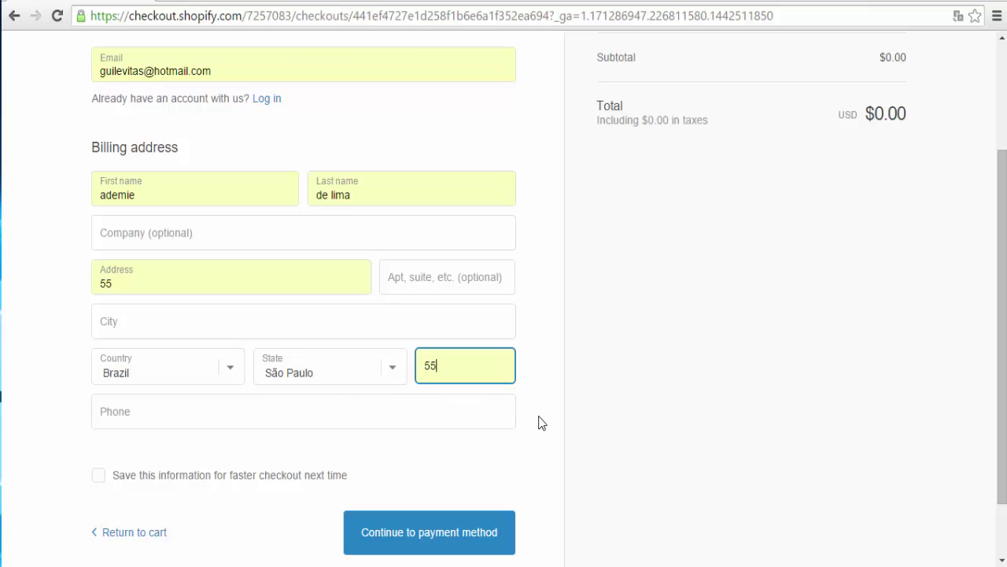
pyautogui.click(216, 417)
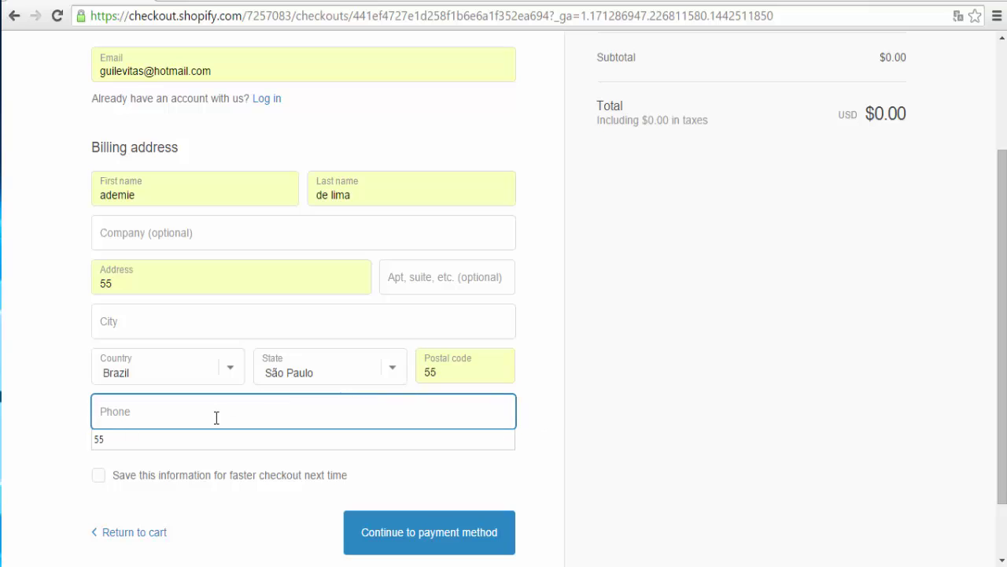
pyautogui.click(110, 440)
pyautogui.click(641, 386)
pyautogui.scroll(-1, 643, 373)
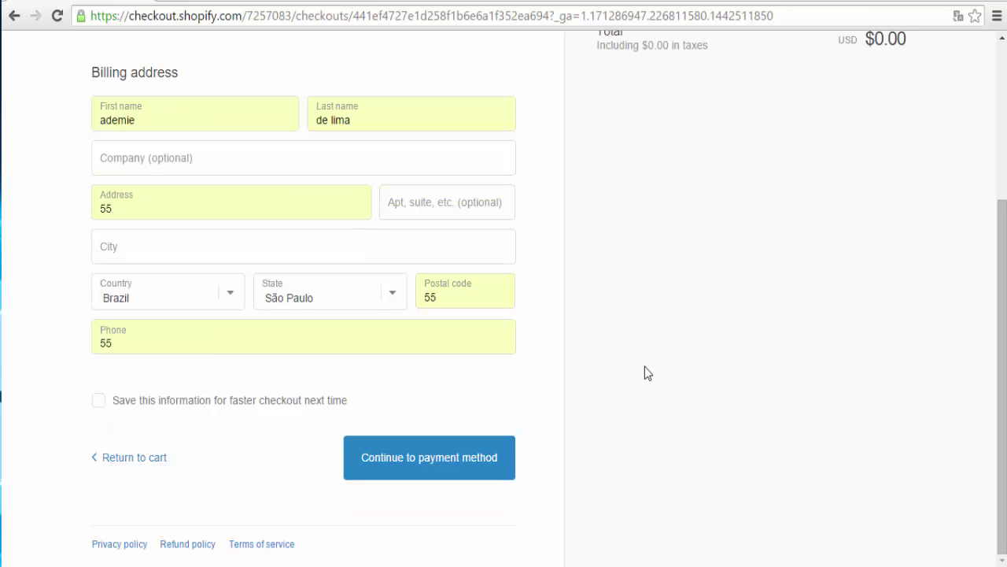
pyautogui.click(443, 465)
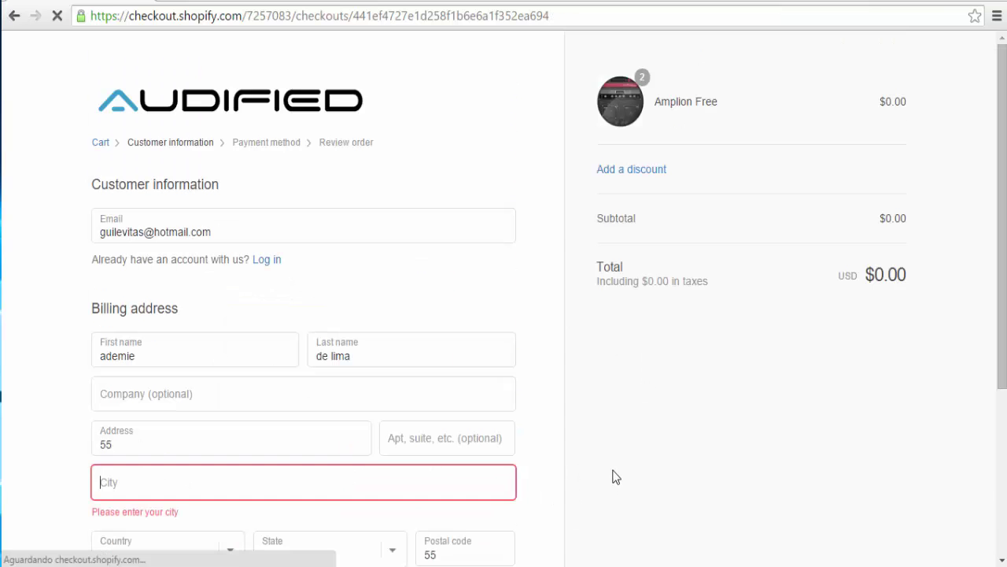
# Step: Fill in the missing billing city from the saved suggestion and continue to the payment method
pyautogui.scroll(-1, 605, 467)
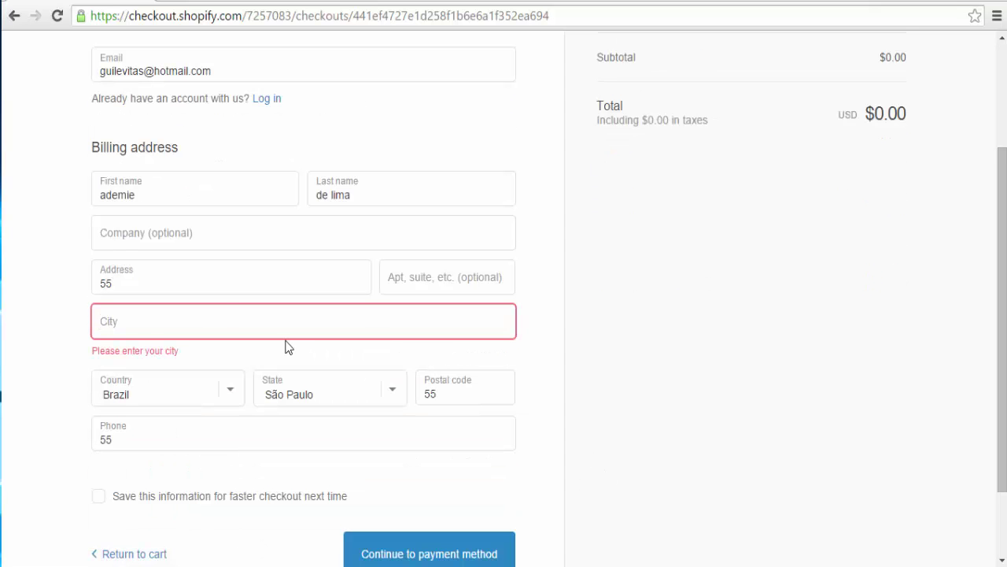
pyautogui.click(146, 321)
pyautogui.click(128, 351)
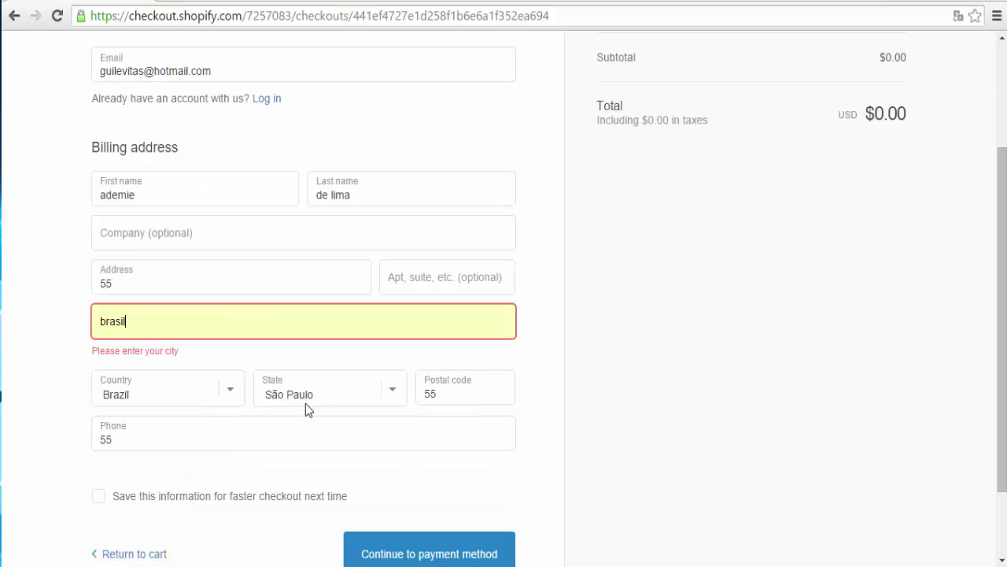
pyautogui.click(616, 429)
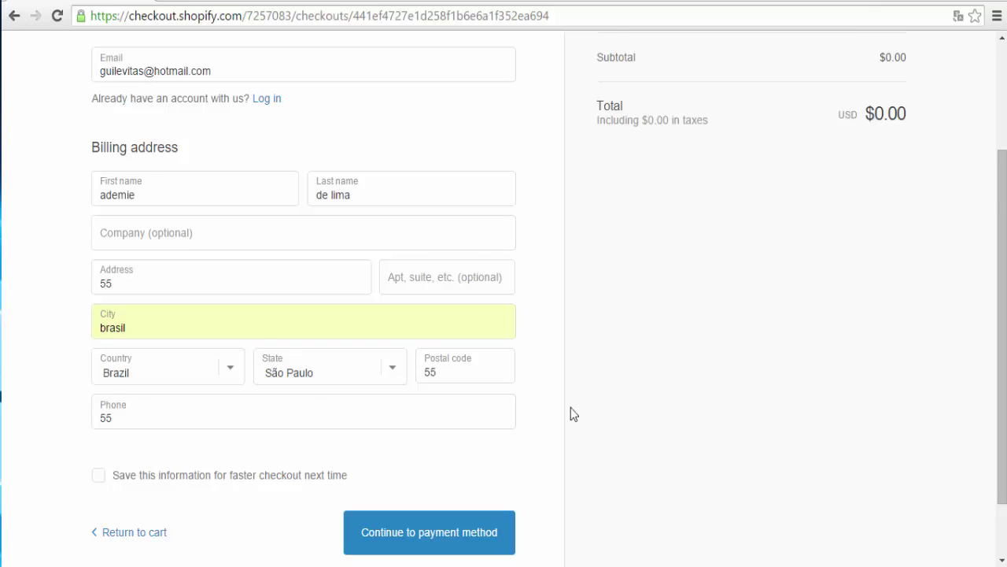
pyautogui.scroll(-1, 586, 414)
pyautogui.click(455, 457)
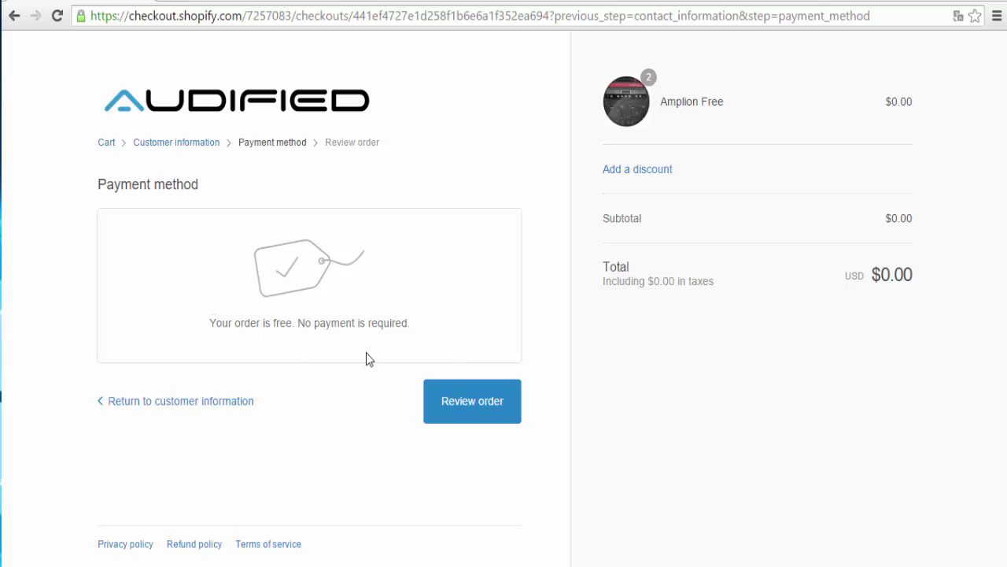
# Step: Continue from the payment method to the order review and complete the free Amplion order
pyautogui.click(470, 407)
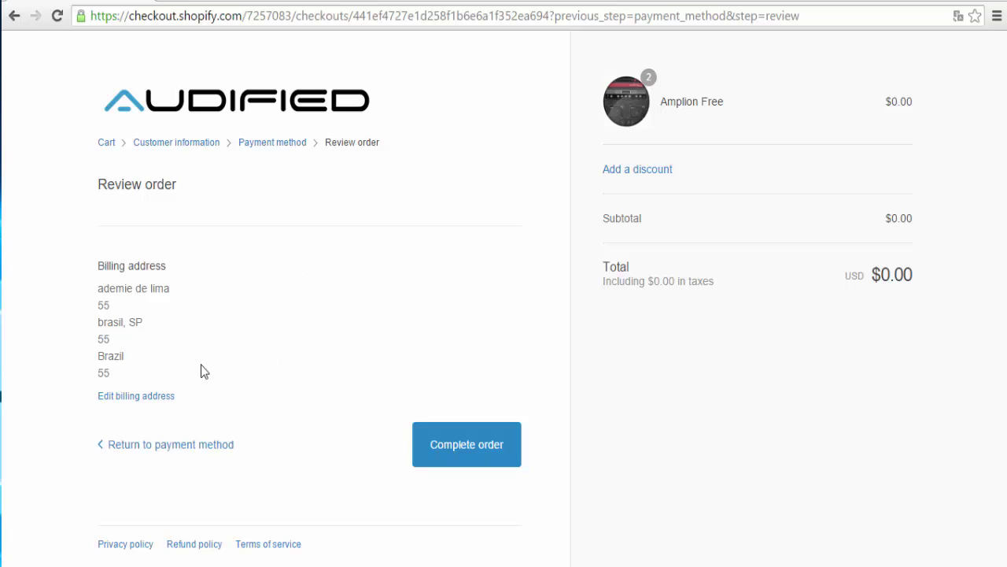
pyautogui.click(461, 454)
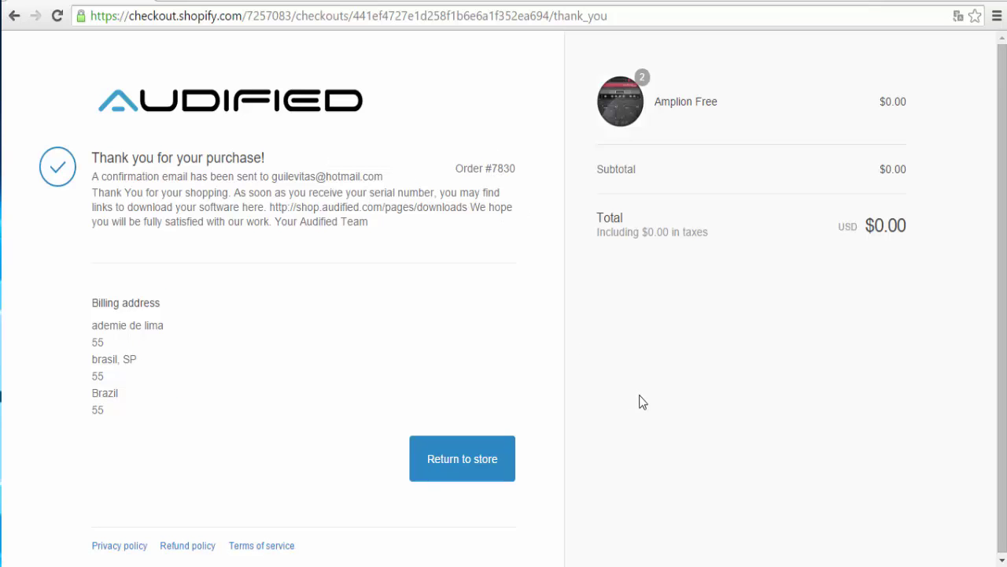
pyautogui.scroll(-1, 582, 354)
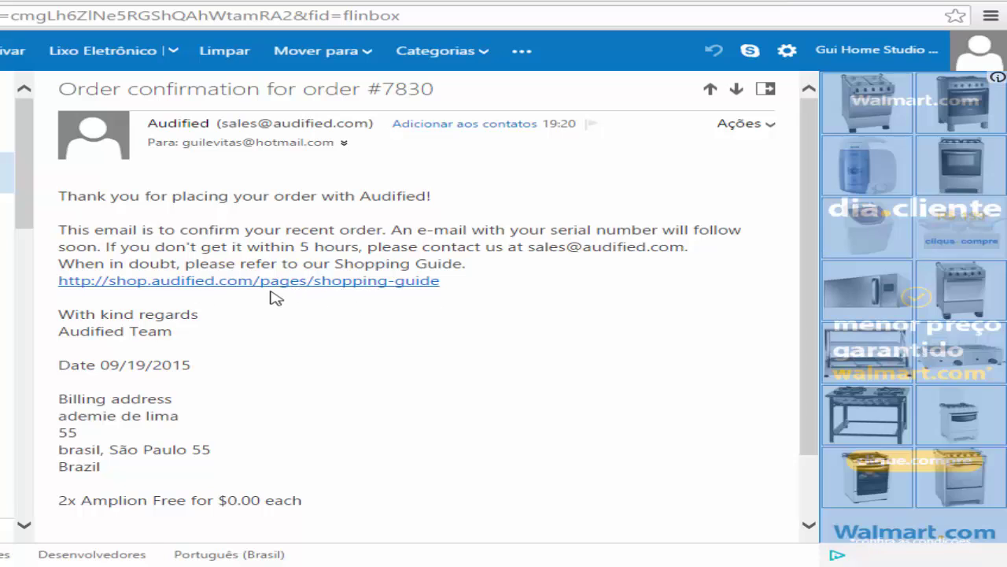
# Step: Open the "Your order and serial numbers from Audified" e-mail and examine its download instructions and serial numbers
pyautogui.press('Up')
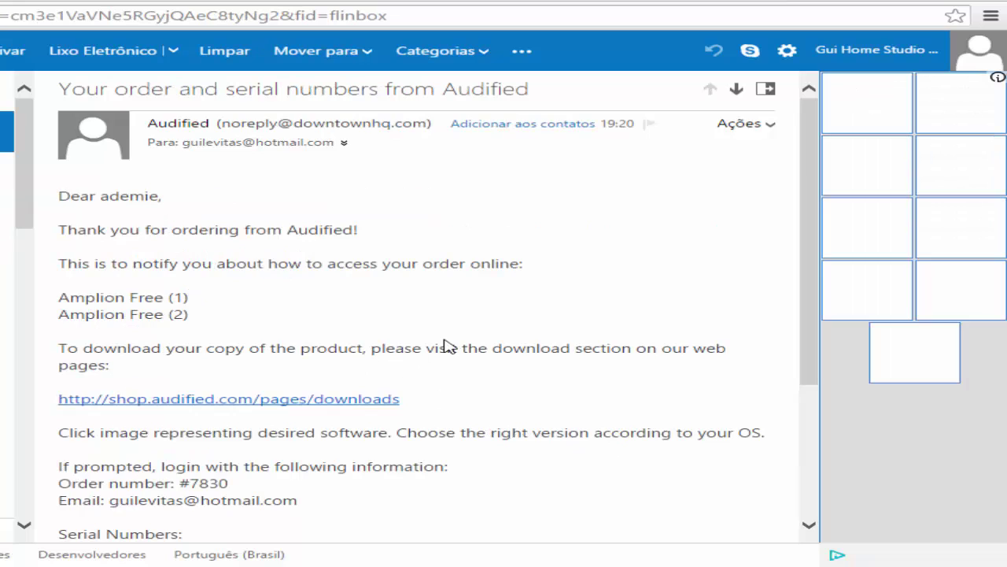
pyautogui.scroll(-2, 446, 349)
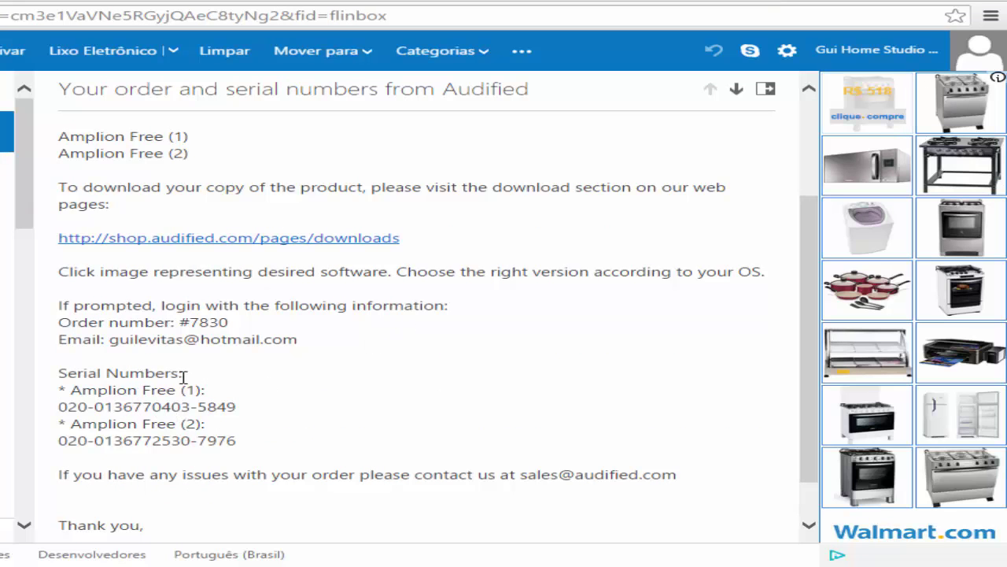
pyautogui.scroll(2, 195, 441)
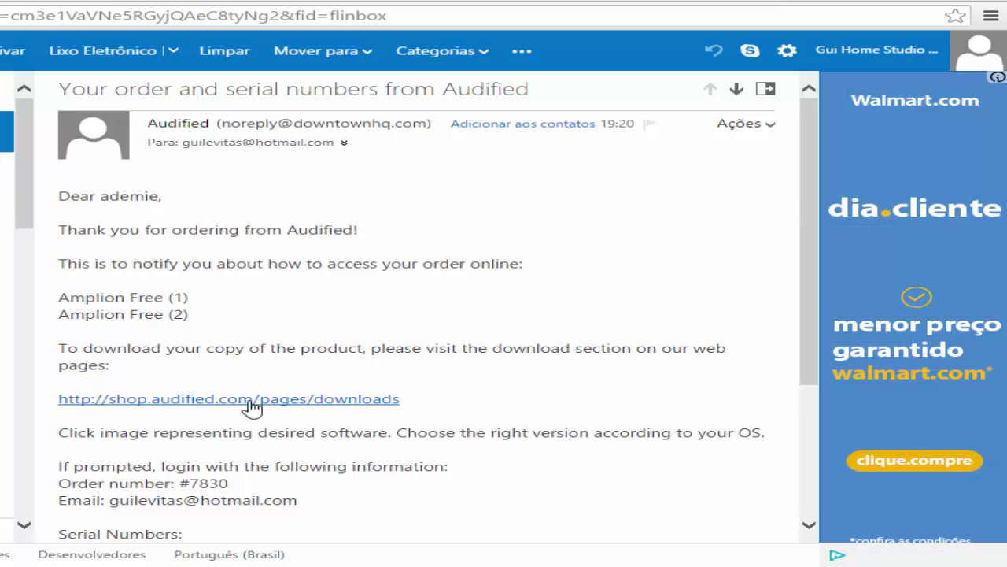
# Step: Follow the Audified downloads page link in the serial number e-mail
pyautogui.click(193, 399)
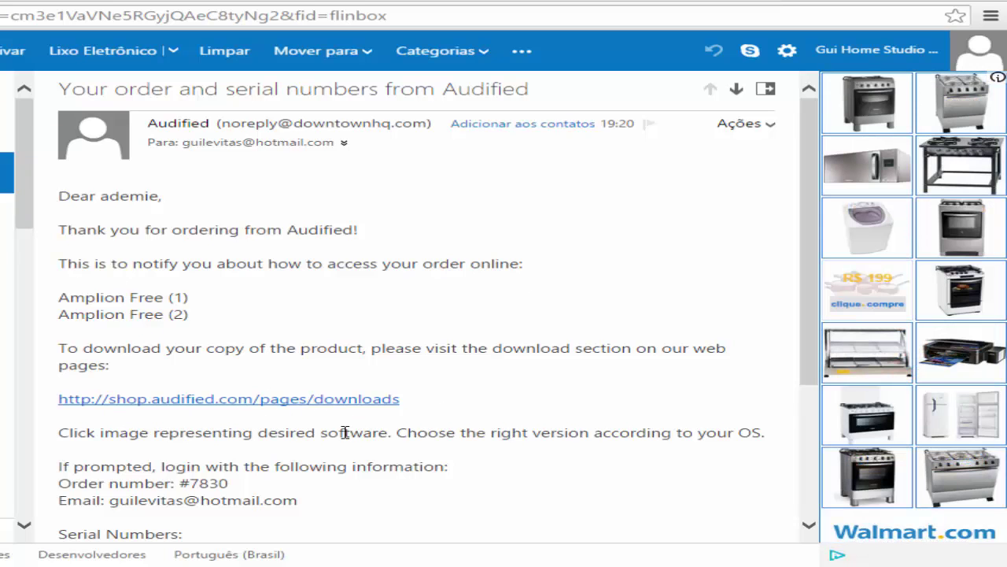
pyautogui.click(8, 130)
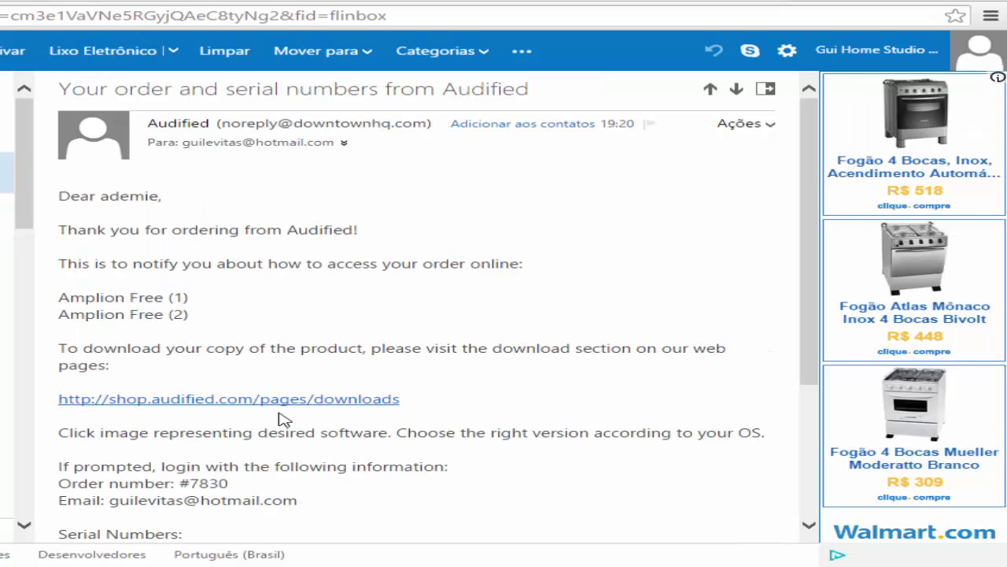
# Step: Open the Audified downloads page from the e-mail and bring up the ampLion Free 1.2.0 download form for Windows
pyautogui.click(170, 403)
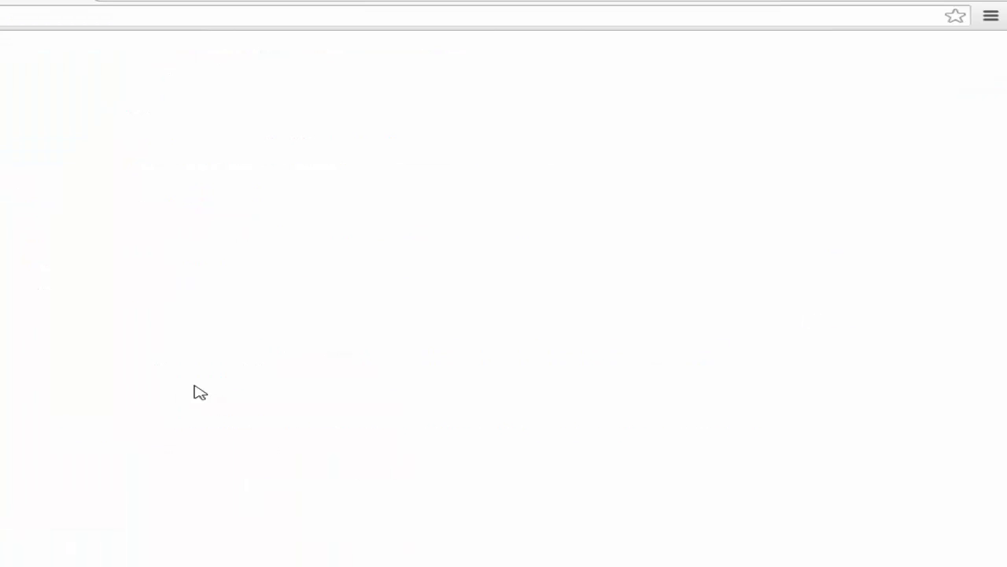
pyautogui.scroll(-2, 315, 429)
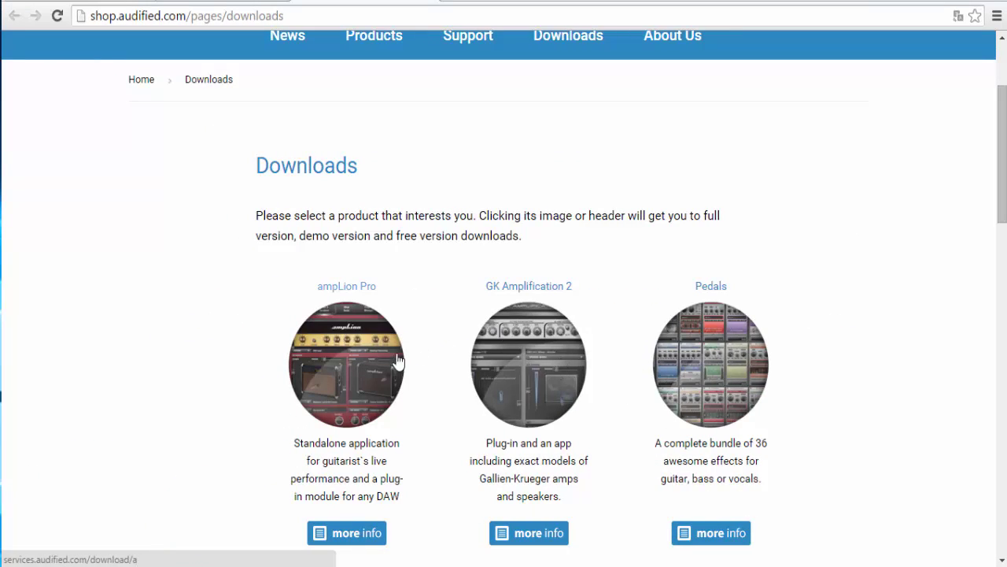
pyautogui.scroll(-2, 472, 354)
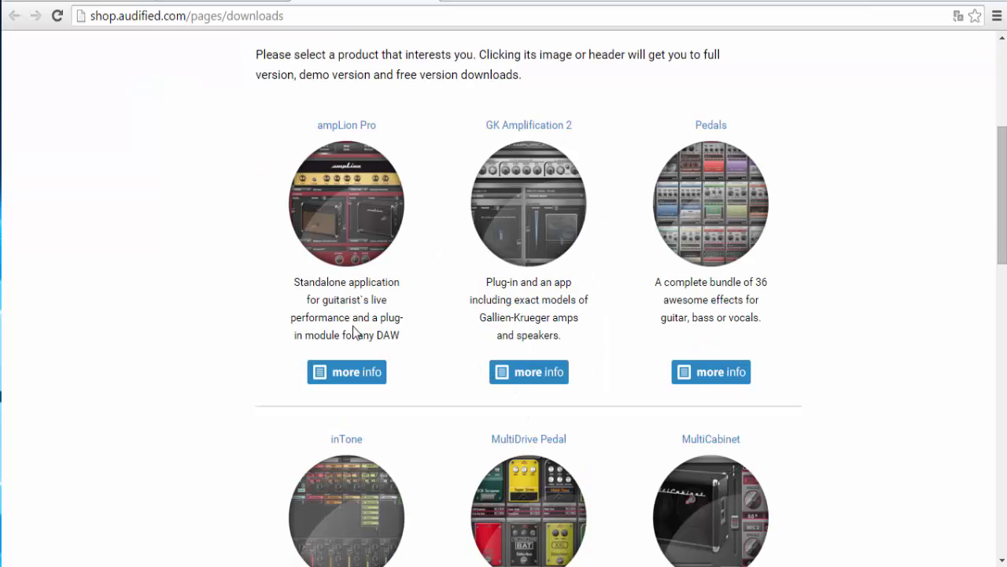
pyautogui.scroll(3, 350, 369)
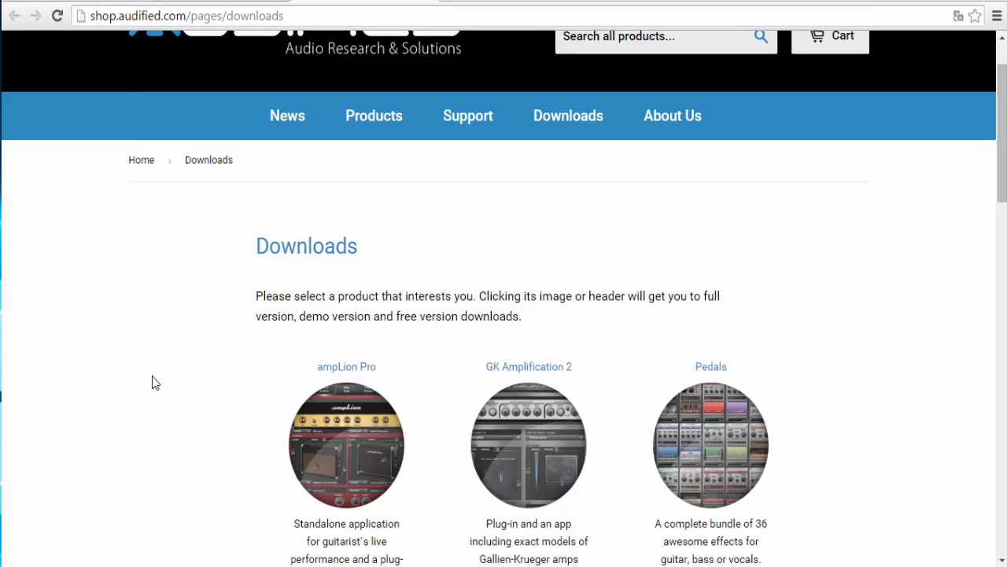
pyautogui.scroll(1, 320, 347)
pyautogui.moveTo(575, 213)
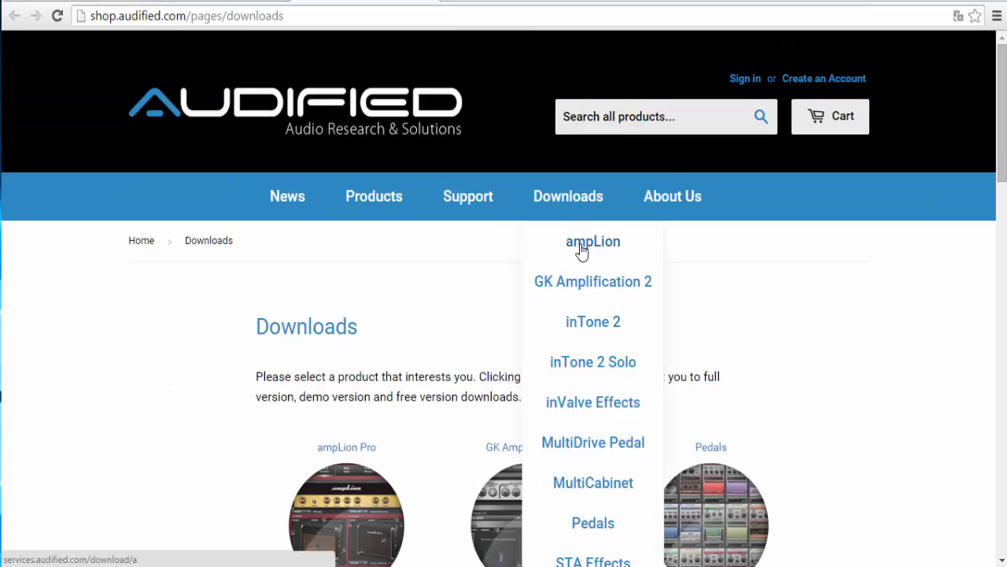
pyautogui.click(581, 251)
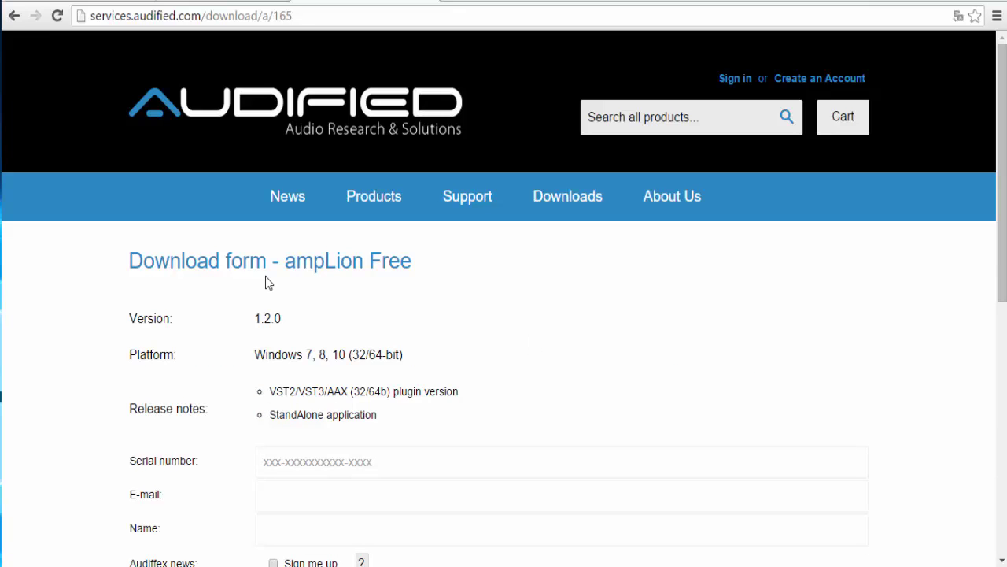
pyautogui.scroll(-1, 461, 367)
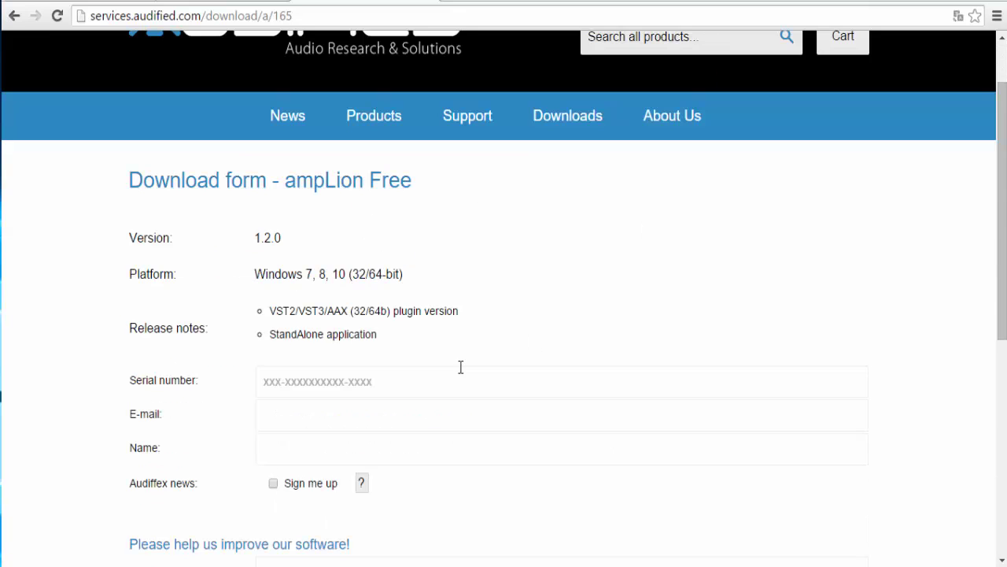
pyautogui.scroll(1, 334, 407)
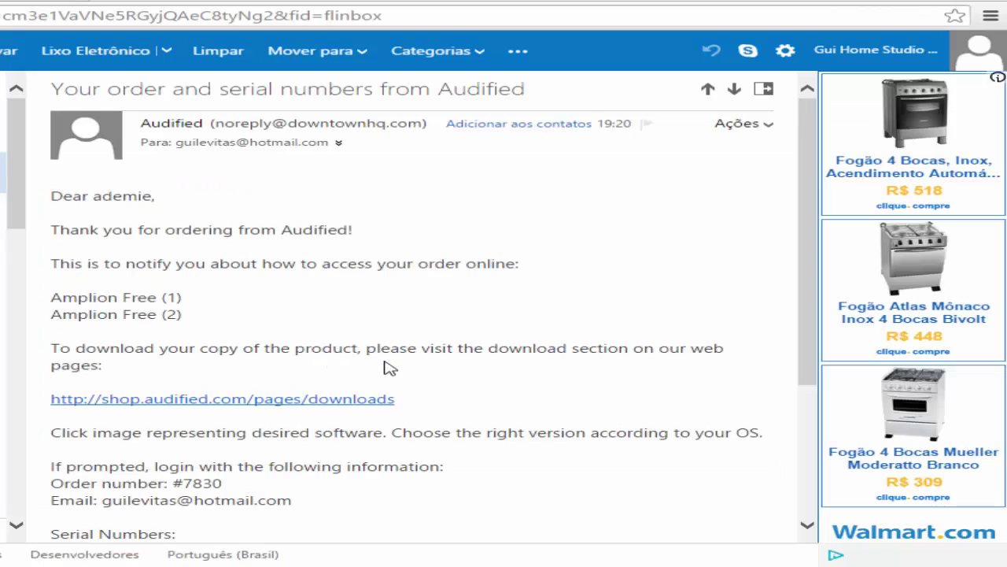
# Step: Copy the Amplion Free (1) serial number from the Audified order e-mail
pyautogui.scroll(-3, 390, 367)
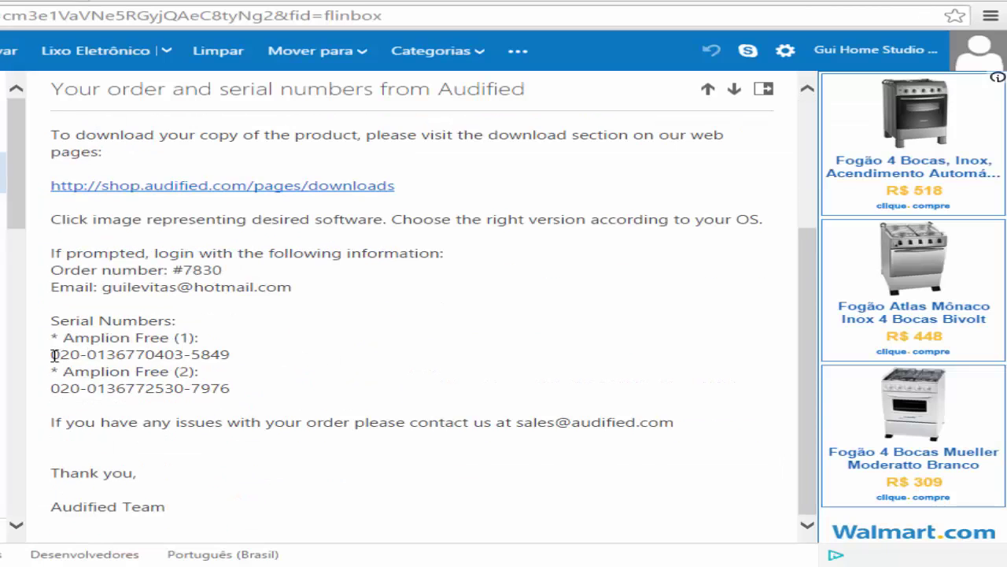
pyautogui.tripleClick(224, 362)
pyautogui.keyDown('shift'); pyautogui.click(273, 351); pyautogui.keyUp('shift')
pyautogui.hotkey('ctrl', 'c')
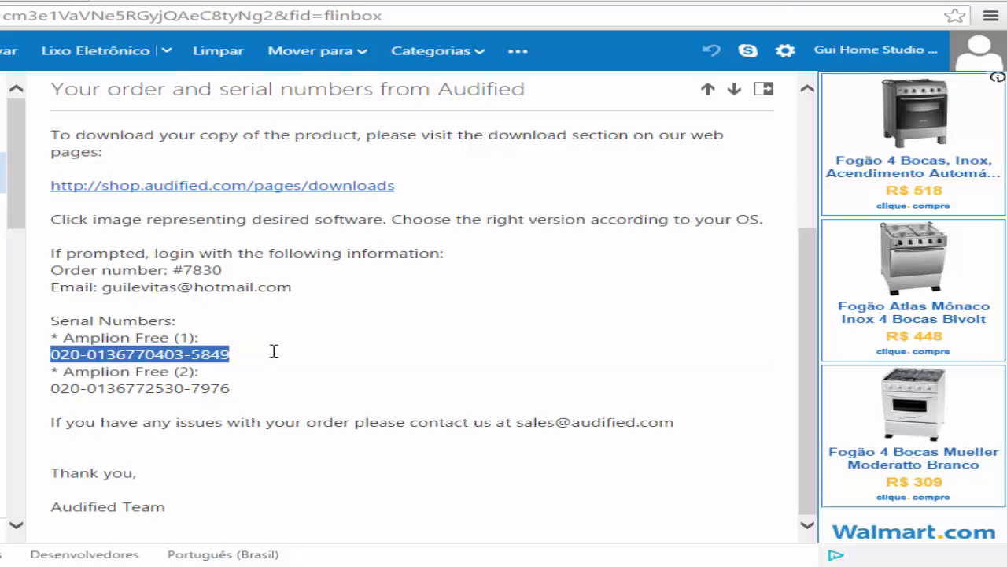
pyautogui.rightClick(164, 354)
pyautogui.click(234, 363)
# Step: Return to the ampLion Free download form and paste the copied key into its Serial number field
pyautogui.hotkey('ctrl', 'Tab')
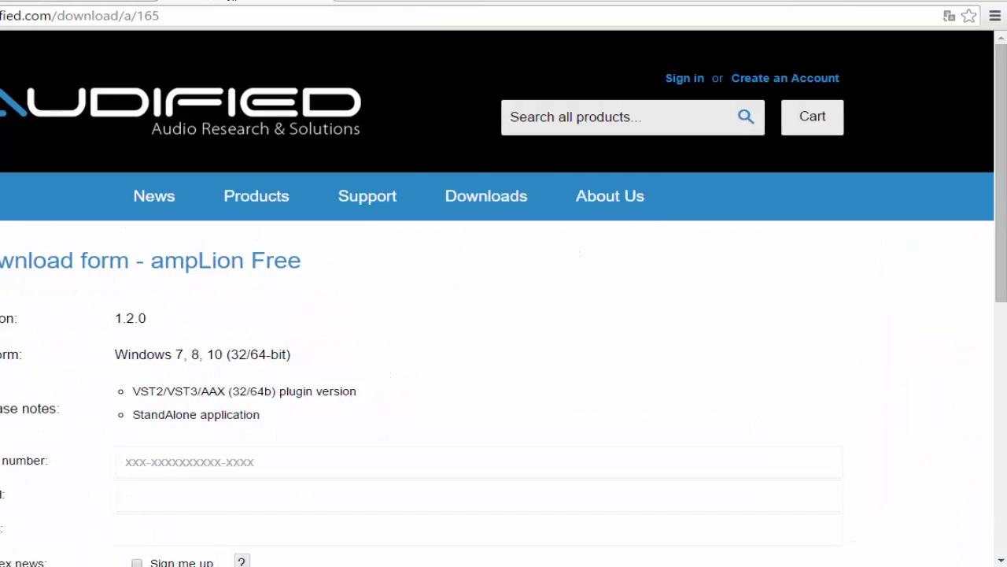
pyautogui.click(319, 465)
pyautogui.rightClick(318, 464)
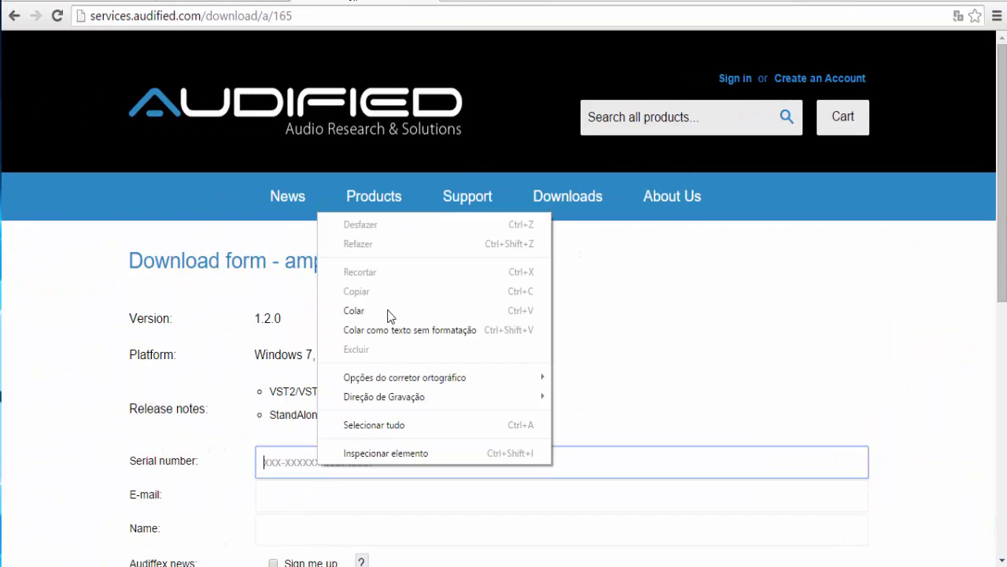
pyautogui.click(387, 310)
# Step: Fill in the e-mail address and name on the download form from the saved suggestions
pyautogui.scroll(-2, 607, 397)
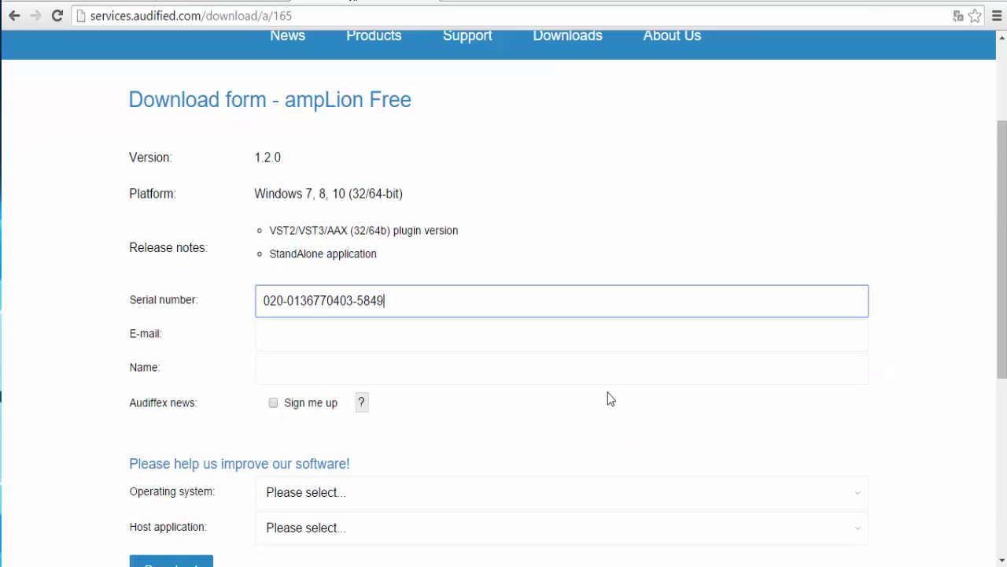
pyautogui.click(292, 339)
pyautogui.click(295, 349)
pyautogui.click(293, 361)
pyautogui.click(323, 373)
pyautogui.click(277, 402)
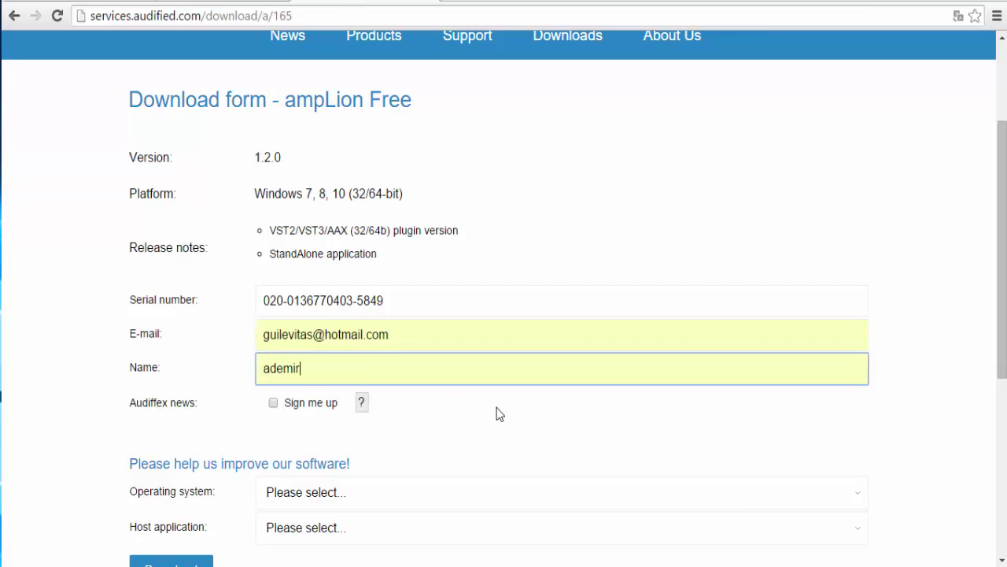
# Step: Set the operating system to Windows 8 64-bit and the host application to Reaper on the download form
pyautogui.scroll(-1, 511, 408)
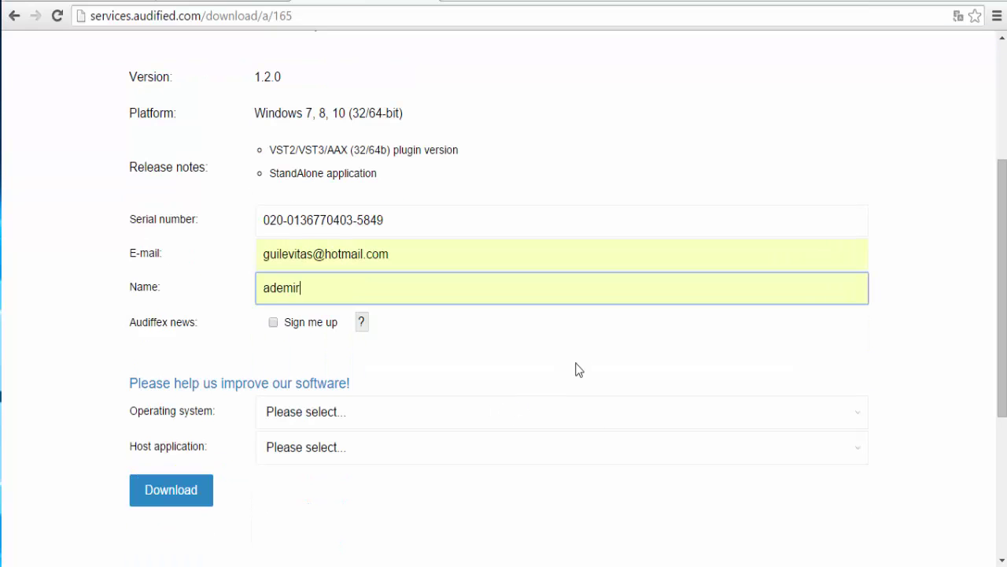
pyautogui.scroll(-2, 437, 350)
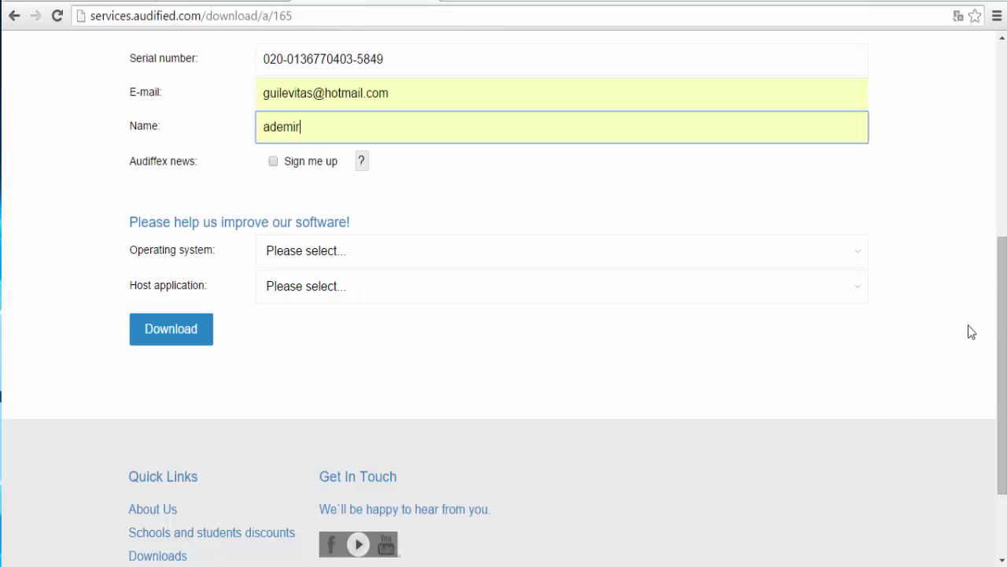
pyautogui.click(858, 256)
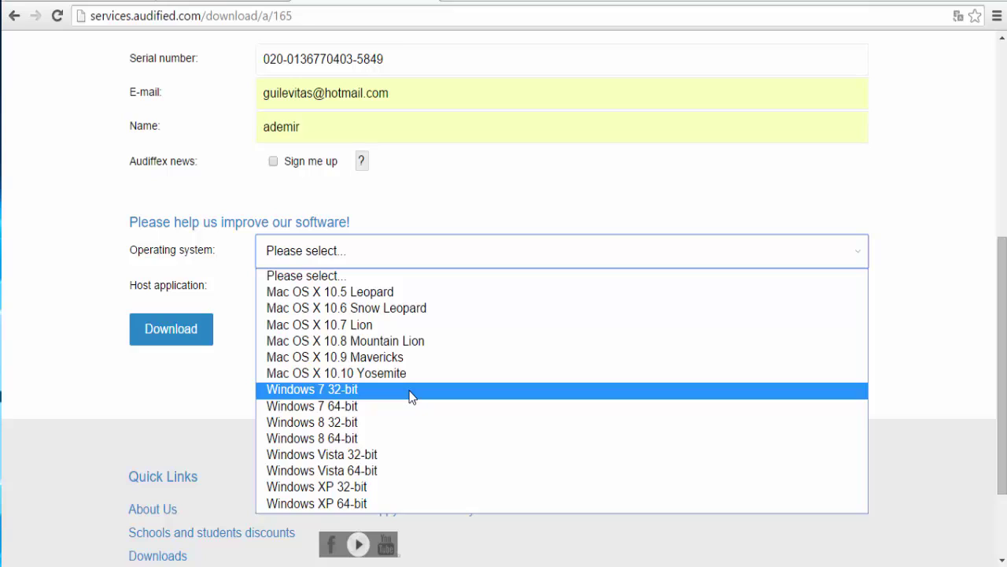
pyautogui.click(337, 441)
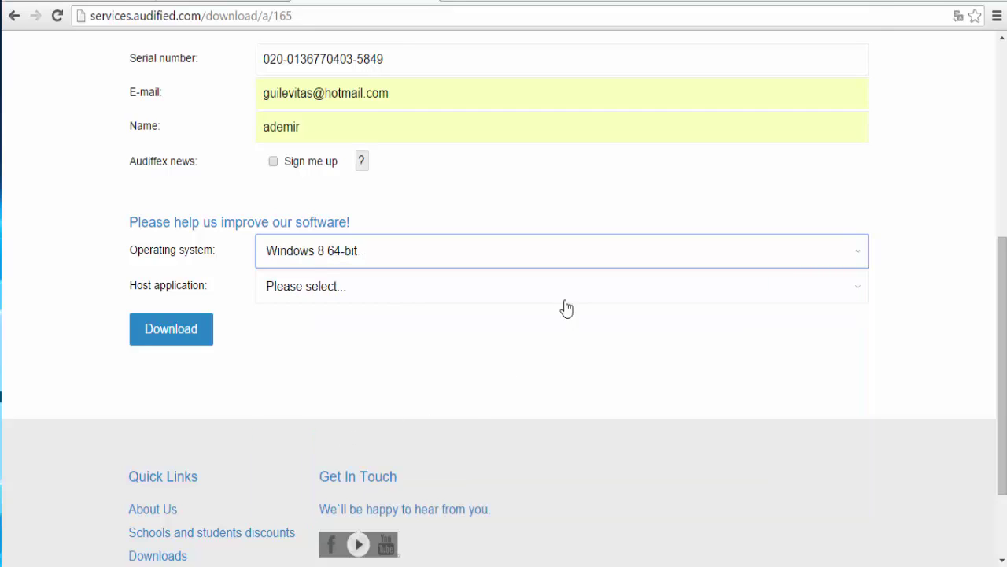
pyautogui.click(735, 301)
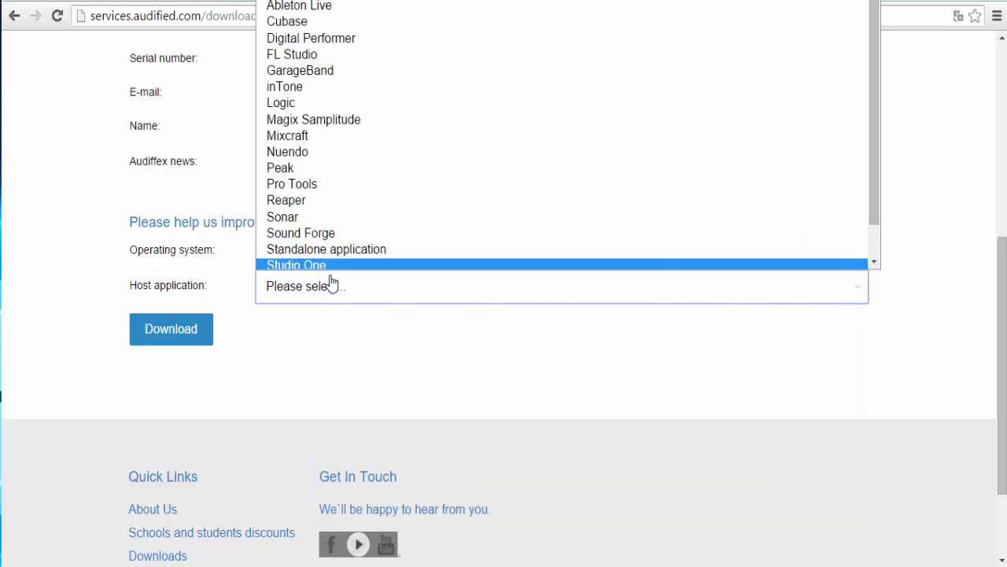
pyautogui.click(291, 203)
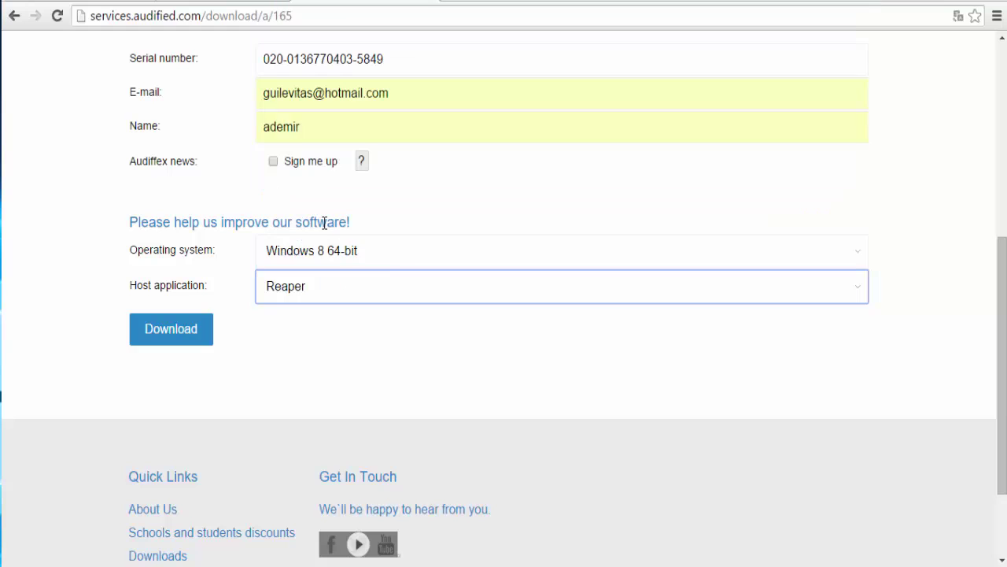
# Step: Download the ampLion Free installer and launch ampLionFree120Win.exe
pyautogui.scroll(4, 440, 386)
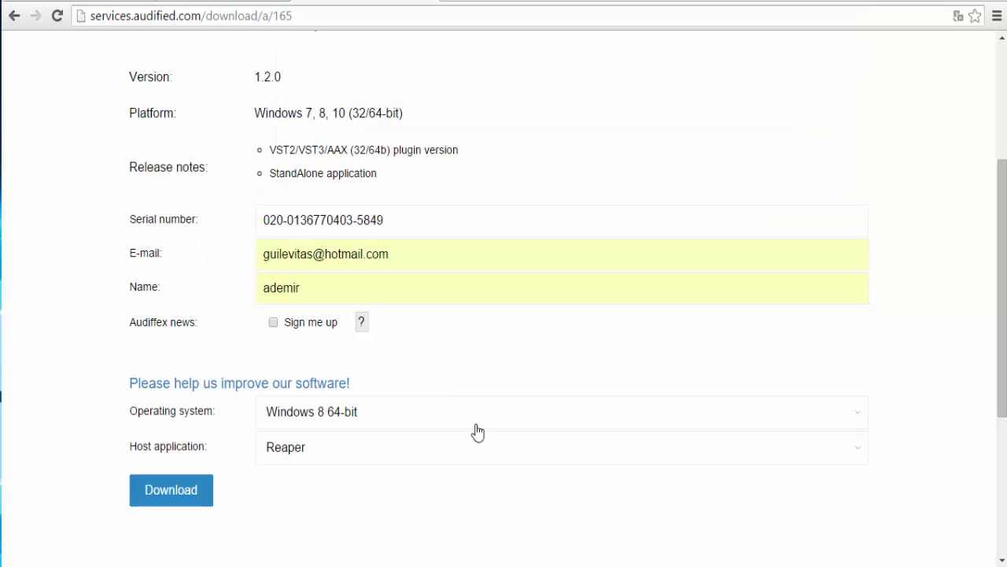
pyautogui.scroll(-3, 548, 391)
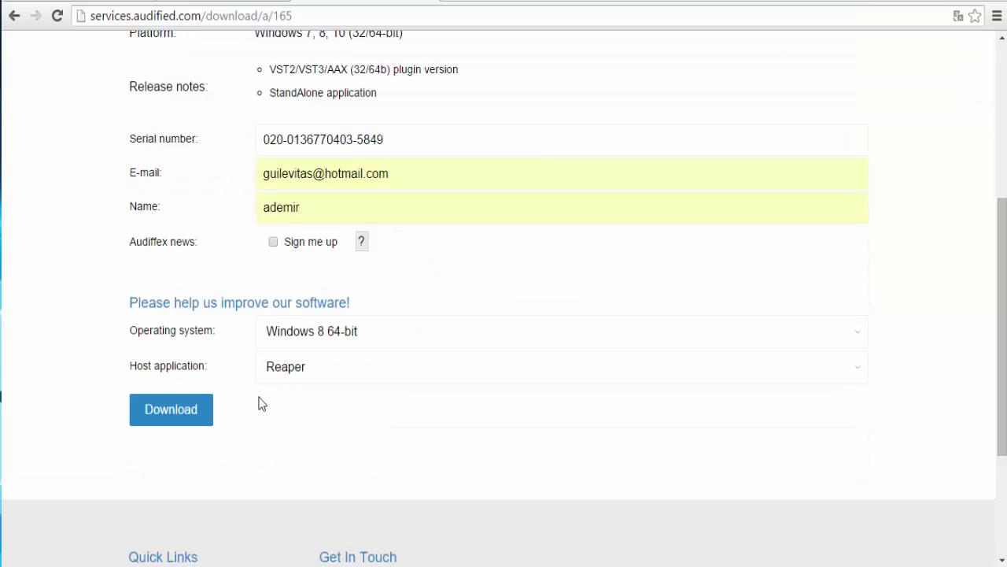
pyautogui.click(168, 417)
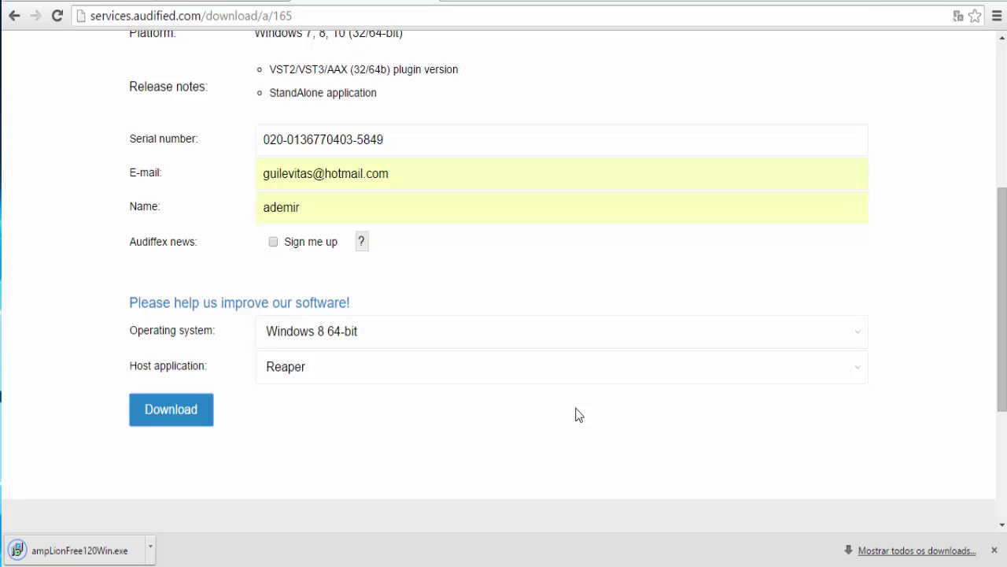
pyautogui.click(69, 554)
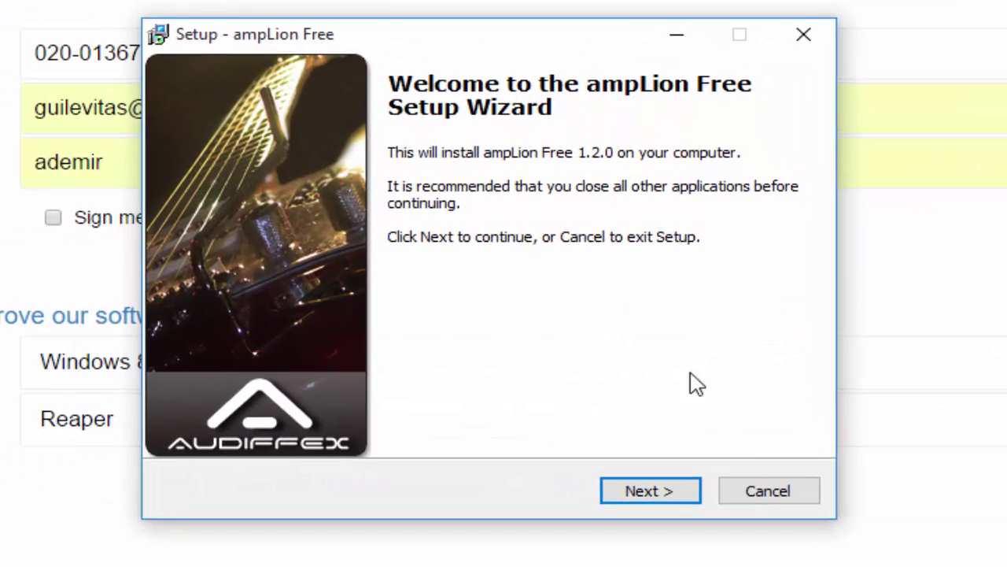
# Step: Start the ampLion Free setup wizard, accept the license agreement and continue to the user information
pyautogui.click(650, 491)
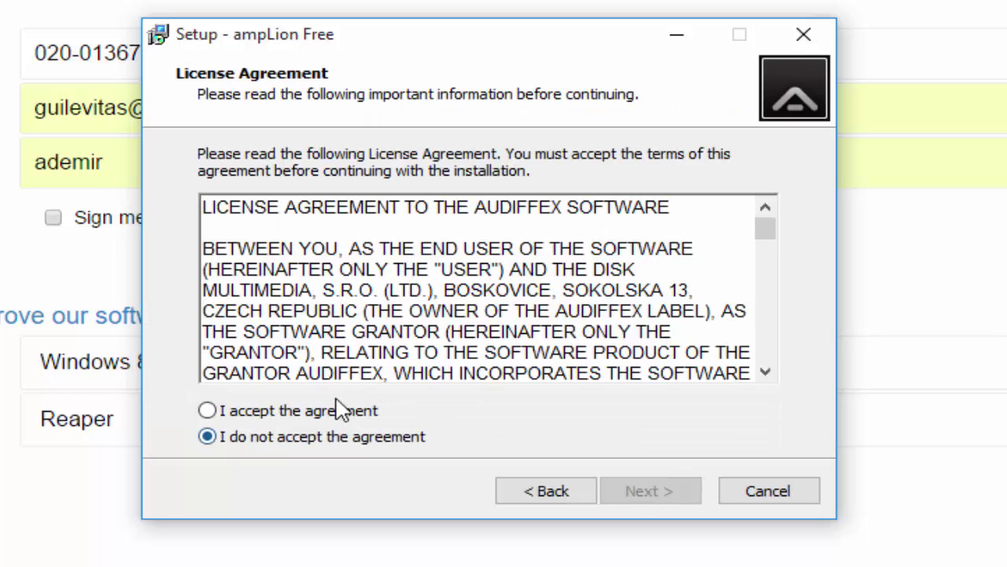
pyautogui.click(334, 411)
pyautogui.click(647, 494)
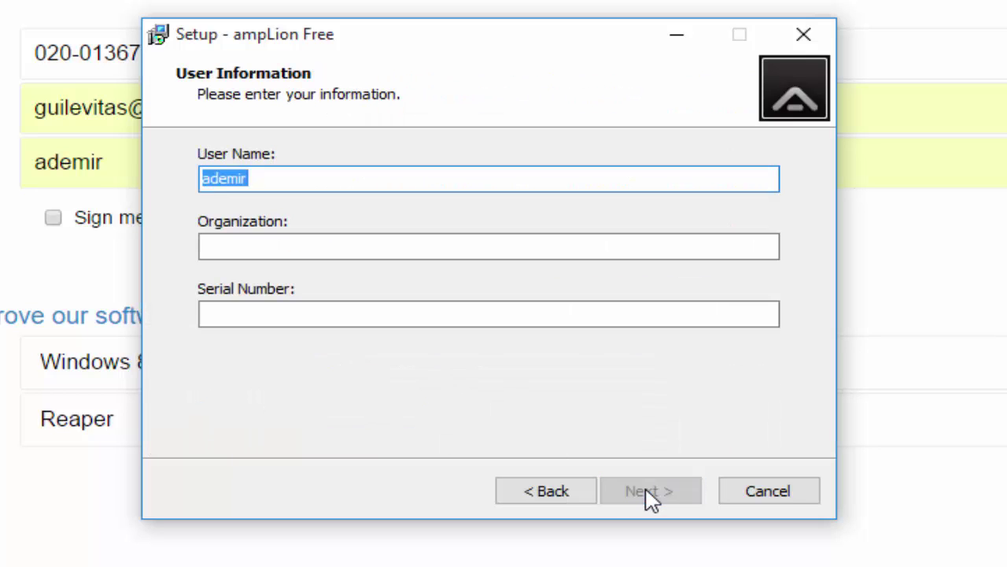
# Step: Paste the copied serial number into the setup's Serial Number field, leave the organization empty and continue
pyautogui.click(314, 244)
pyautogui.click(305, 313)
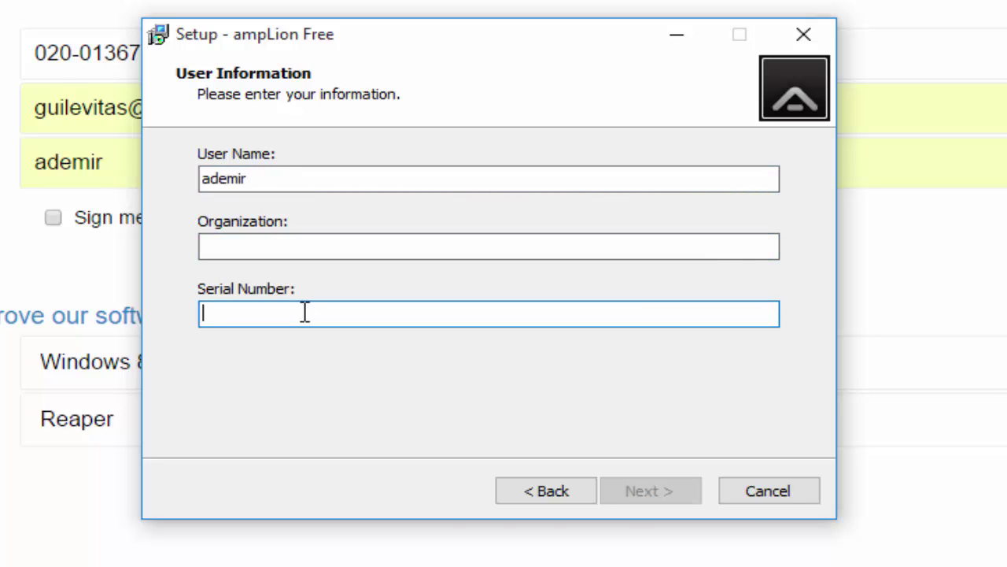
pyautogui.rightClick(304, 312)
pyautogui.click(402, 425)
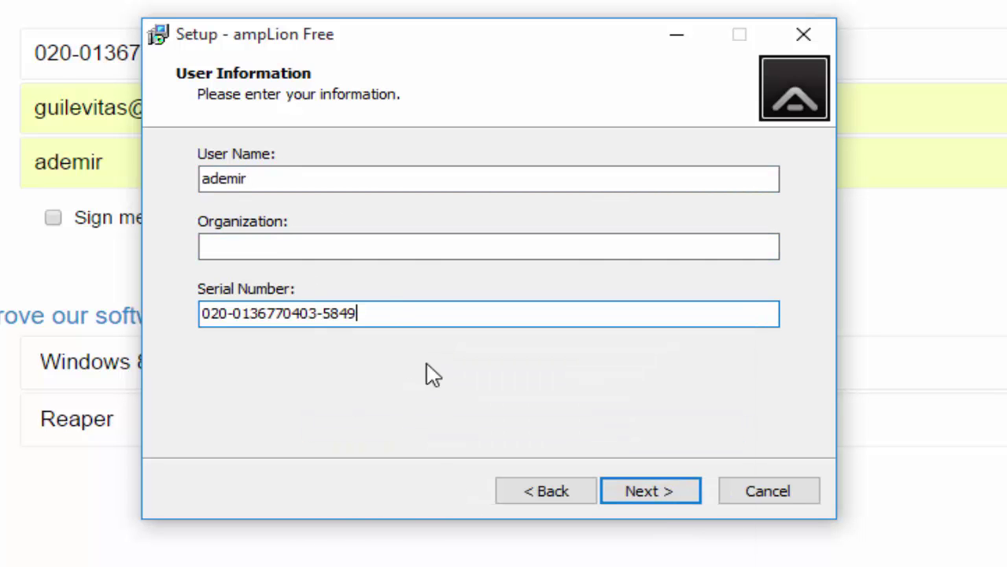
pyautogui.click(648, 501)
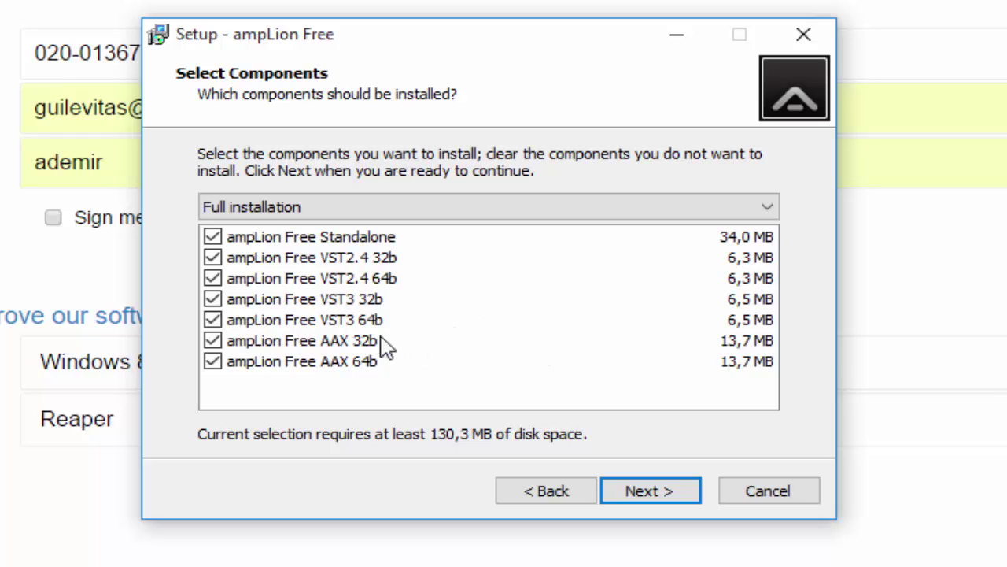
# Step: Exclude the ampLion Free AAX 32b and AAX 64b components from the installation and continue
pyautogui.click(217, 364)
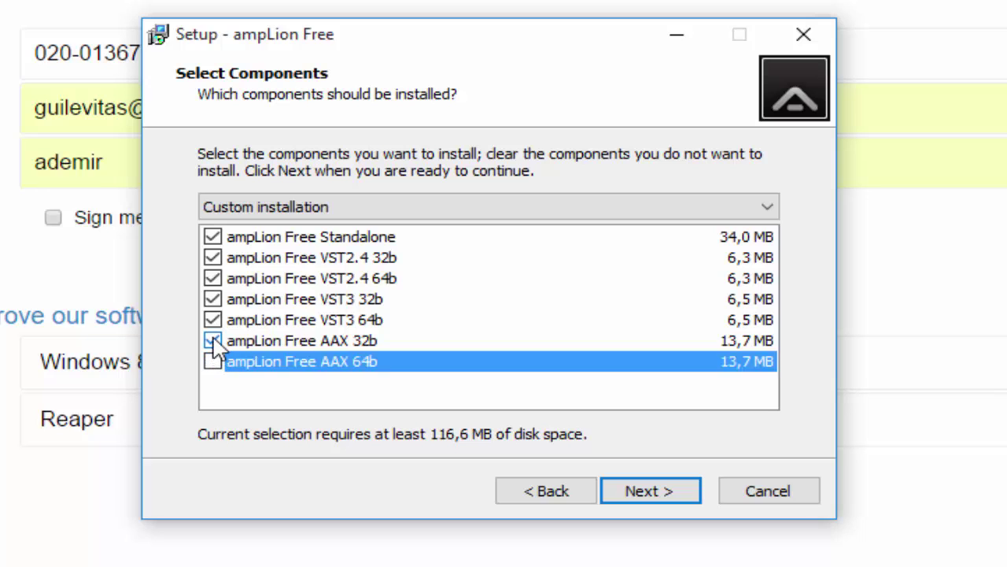
pyautogui.click(212, 341)
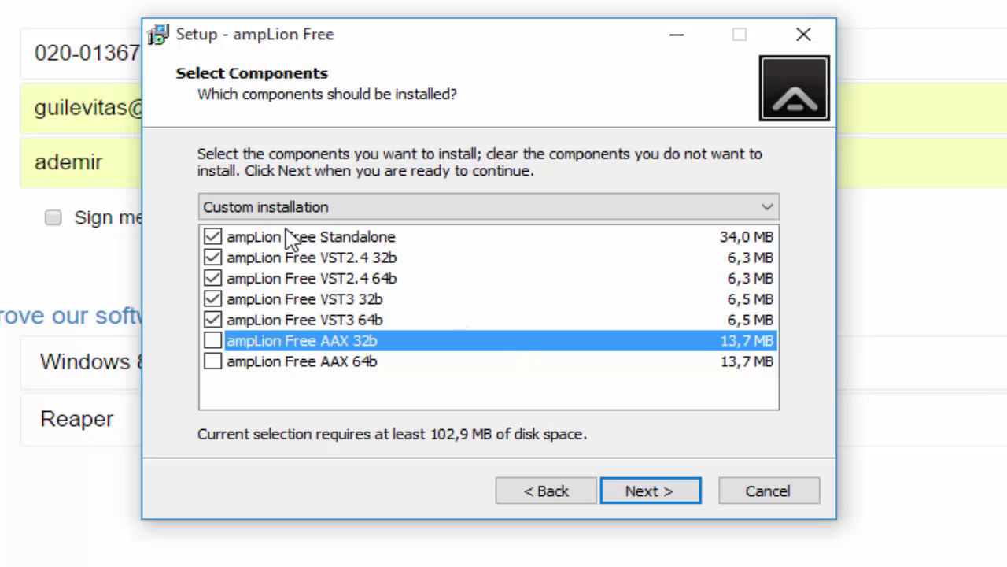
pyautogui.click(649, 494)
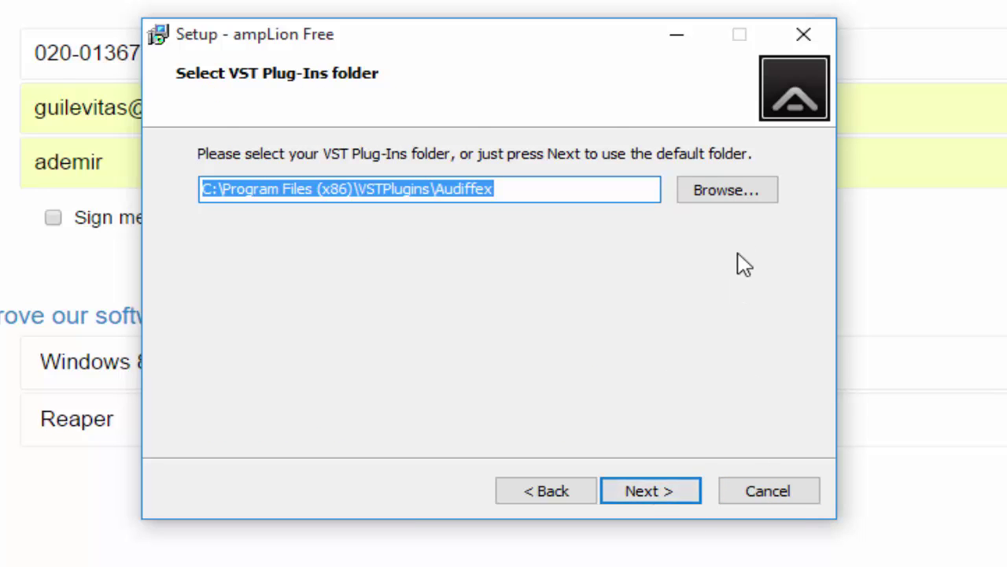
# Step: Set the VST Plug-Ins folder to C:\Program Files\REAPER (x64)\Plugins\FX and continue the setup
pyautogui.click(716, 195)
pyautogui.scroll(3, 586, 398)
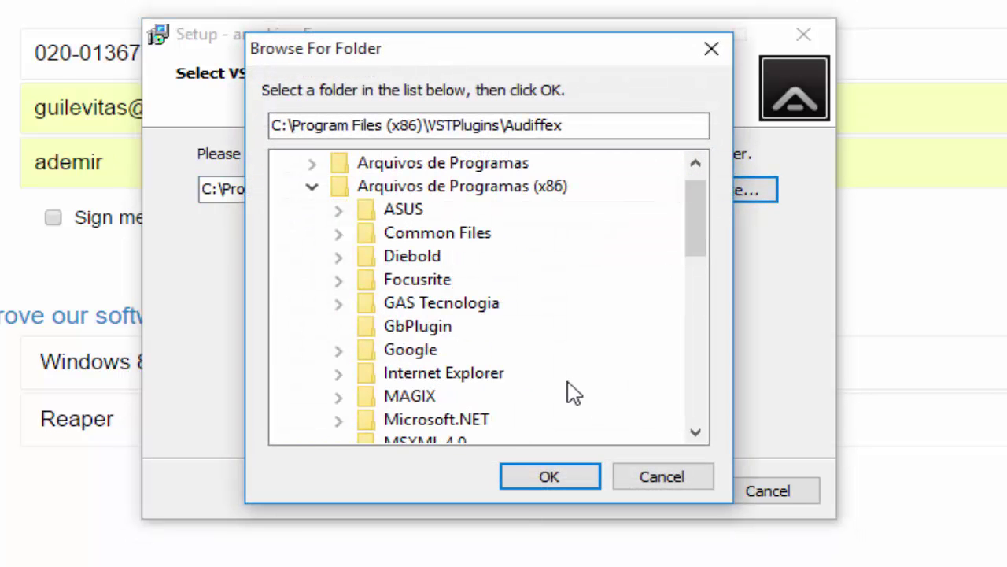
pyautogui.click(481, 162)
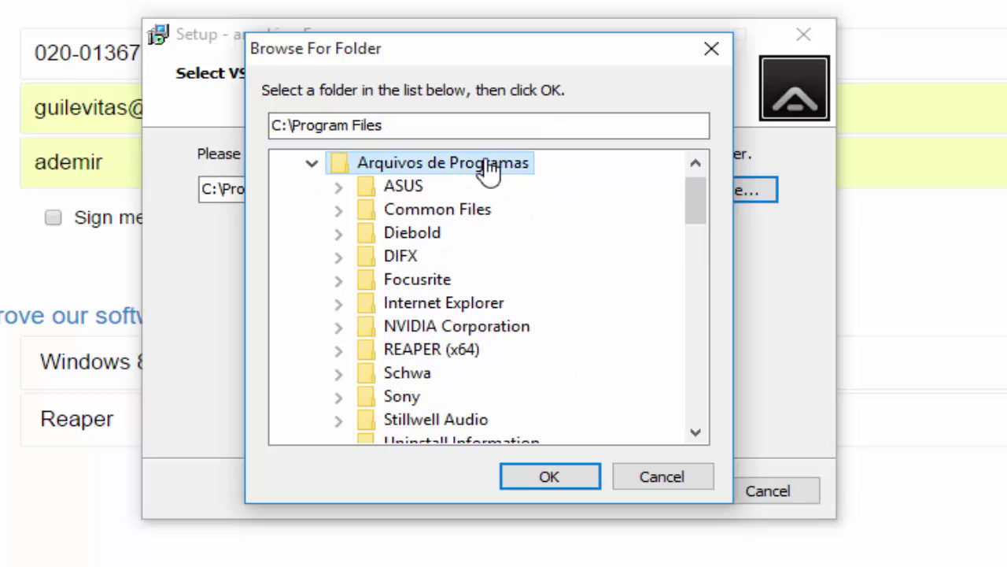
pyautogui.click(458, 351)
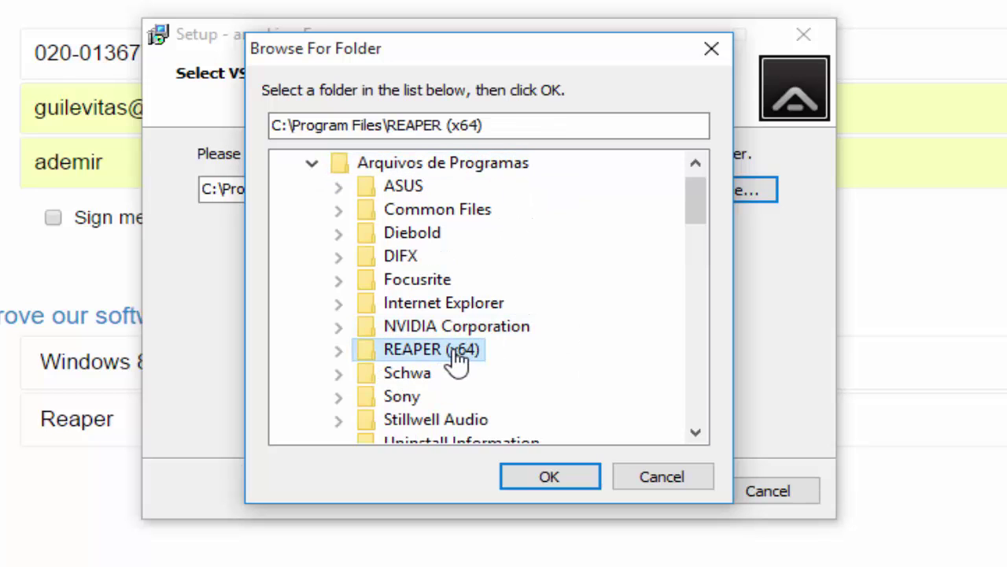
pyautogui.scroll(-2, 512, 337)
pyautogui.click(431, 285)
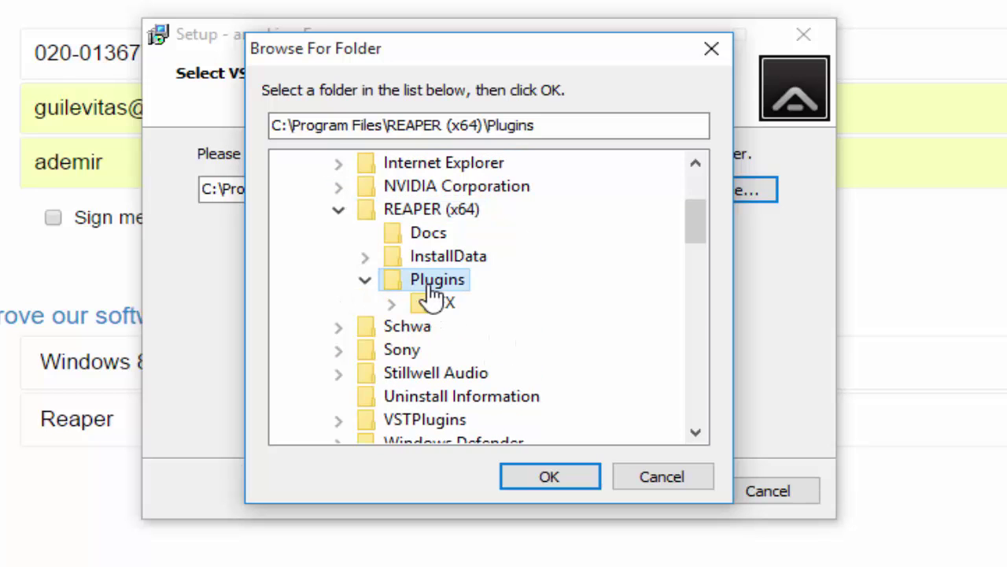
pyautogui.click(447, 305)
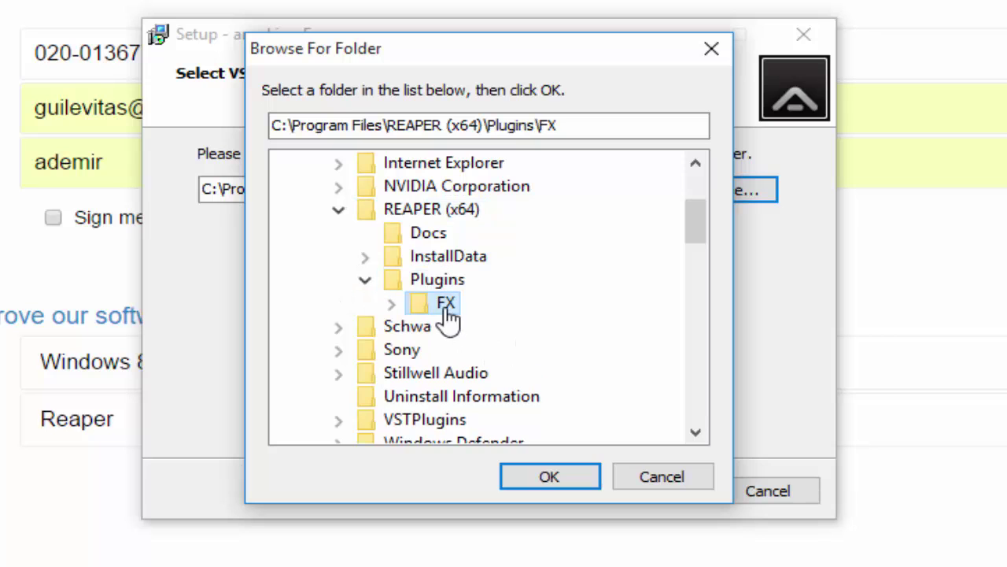
pyautogui.click(549, 477)
pyautogui.click(669, 492)
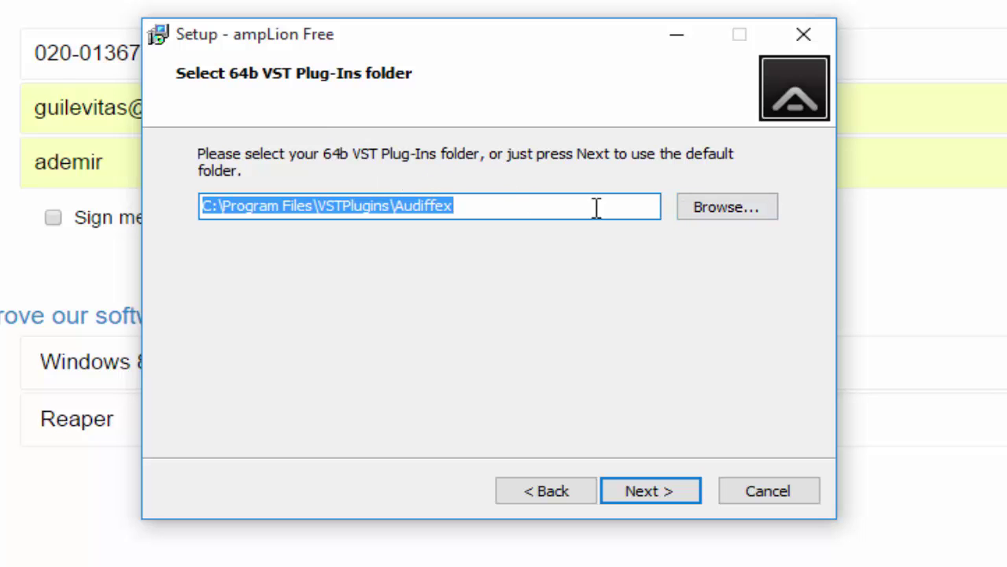
# Step: Set the 64b VST Plug-Ins folder to C:\Program Files\REAPER (x64)\Plugins\FX and continue
pyautogui.click(724, 220)
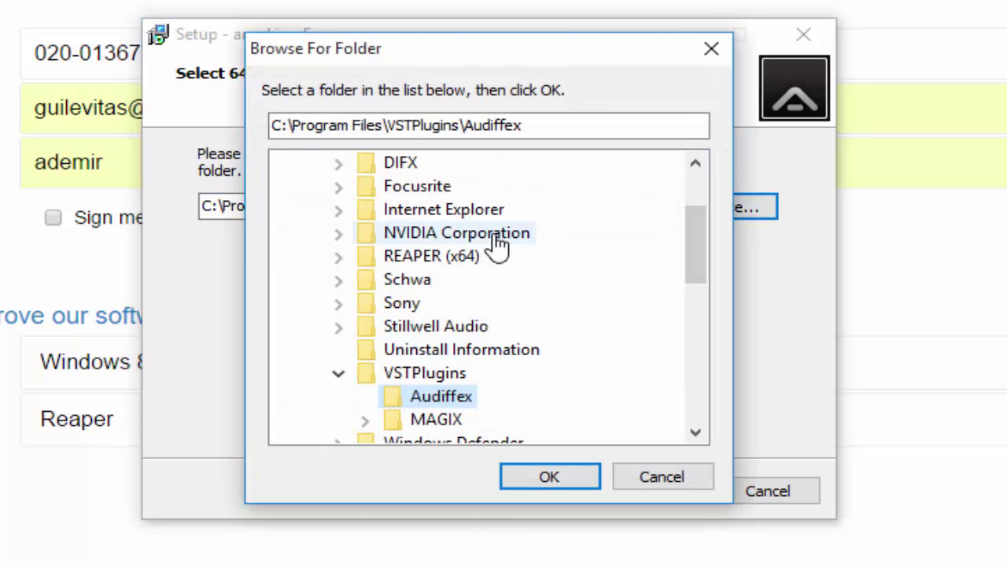
pyautogui.doubleClick(469, 257)
pyautogui.doubleClick(441, 331)
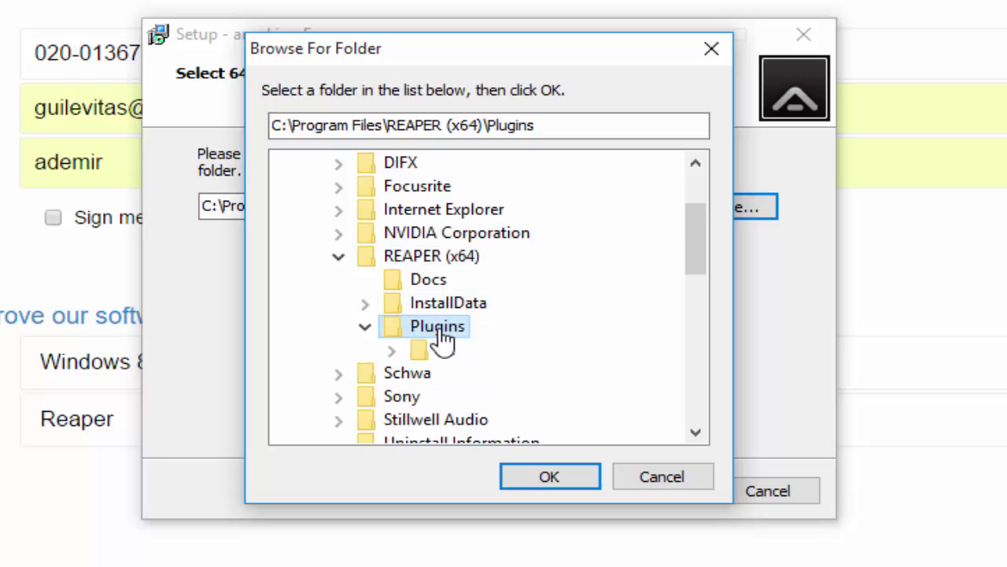
pyautogui.click(445, 351)
pyautogui.click(543, 481)
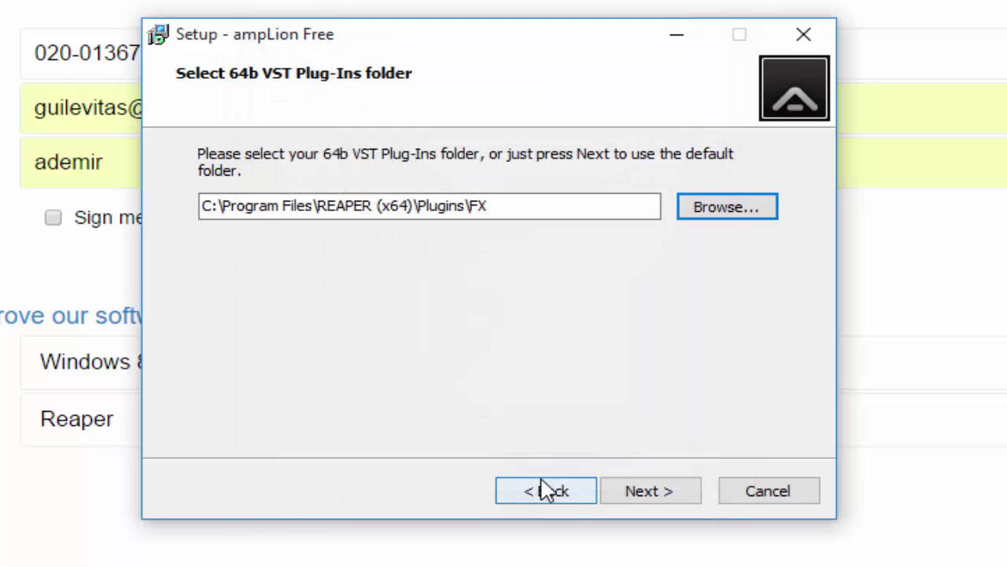
pyautogui.click(643, 493)
# Step: Set the VST3 Plug-Ins folder to C:\Program Files\REAPER (x64)\Plugins\FX and continue
pyautogui.click(725, 196)
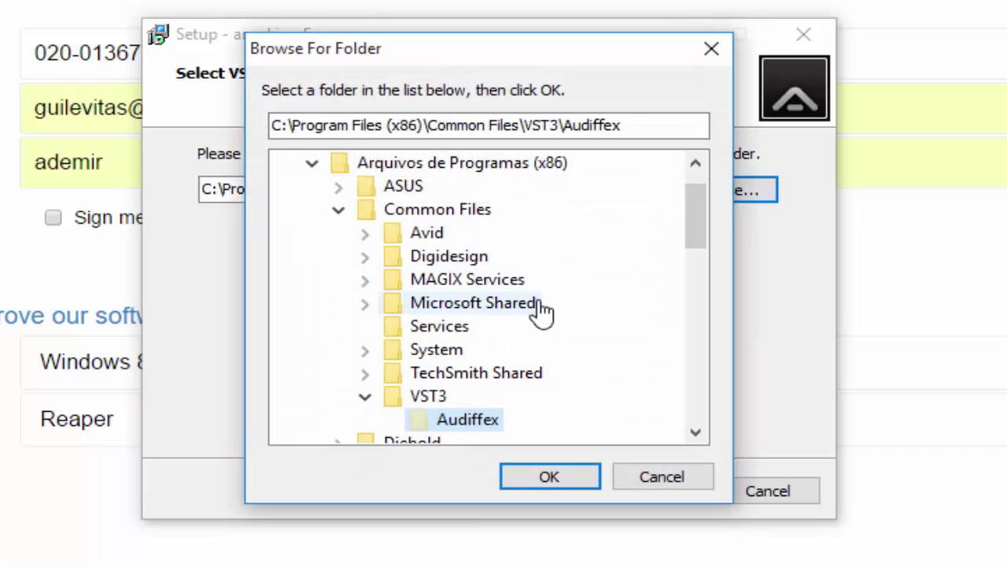
pyautogui.scroll(1, 555, 311)
pyautogui.click(470, 191)
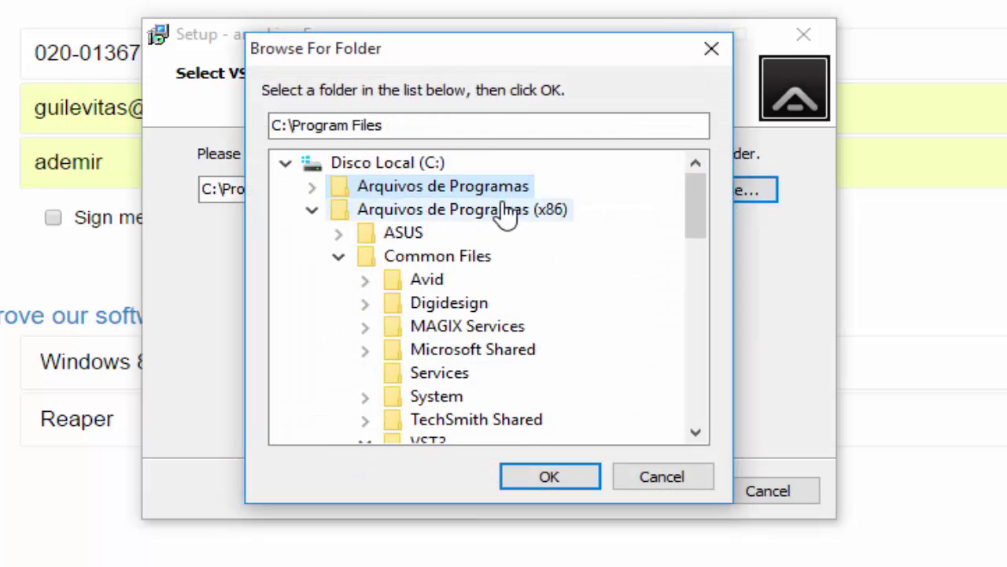
pyautogui.doubleClick(485, 190)
pyautogui.click(459, 355)
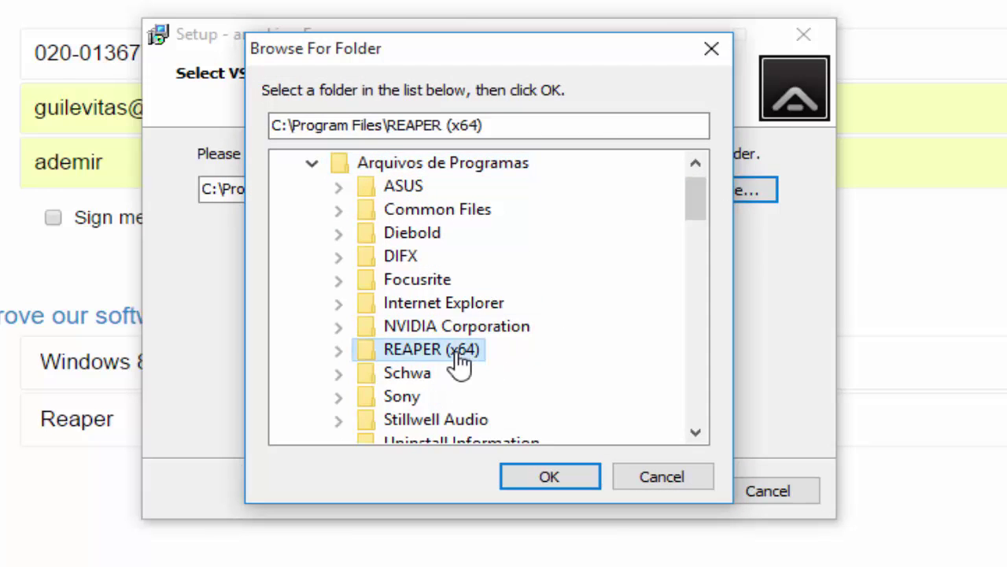
pyautogui.doubleClick(458, 356)
pyautogui.doubleClick(447, 415)
pyautogui.click(445, 421)
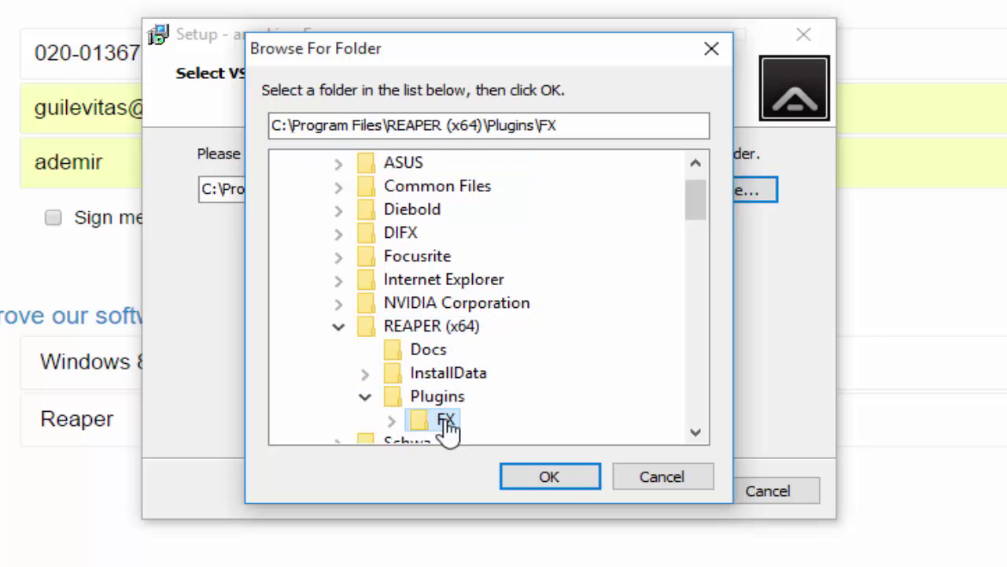
pyautogui.click(551, 478)
pyautogui.click(665, 494)
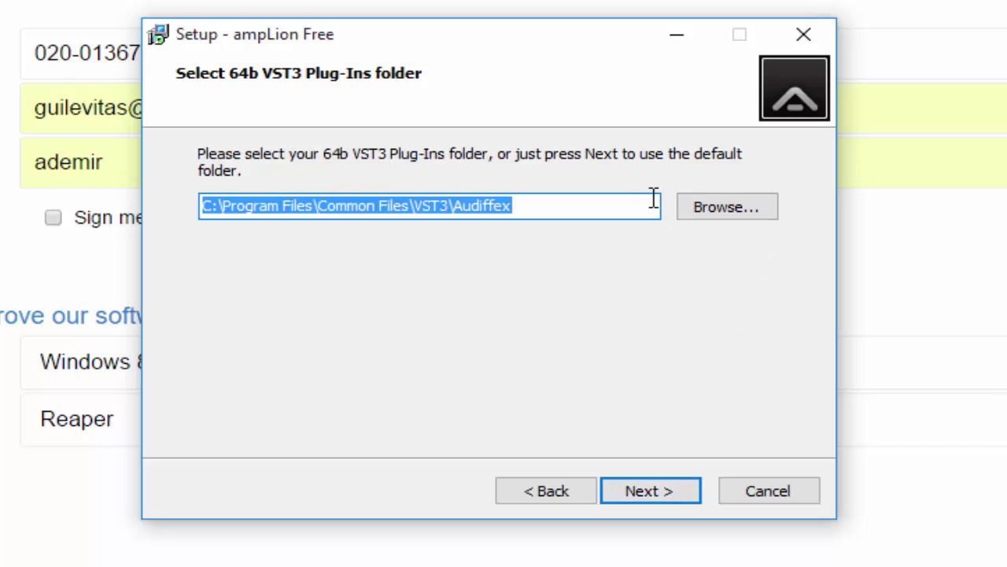
# Step: Set the 64b VST3 Plug-Ins folder to C:\Program Files\REAPER (x64)\Plugins\FX and continue to the user configuration
pyautogui.click(716, 211)
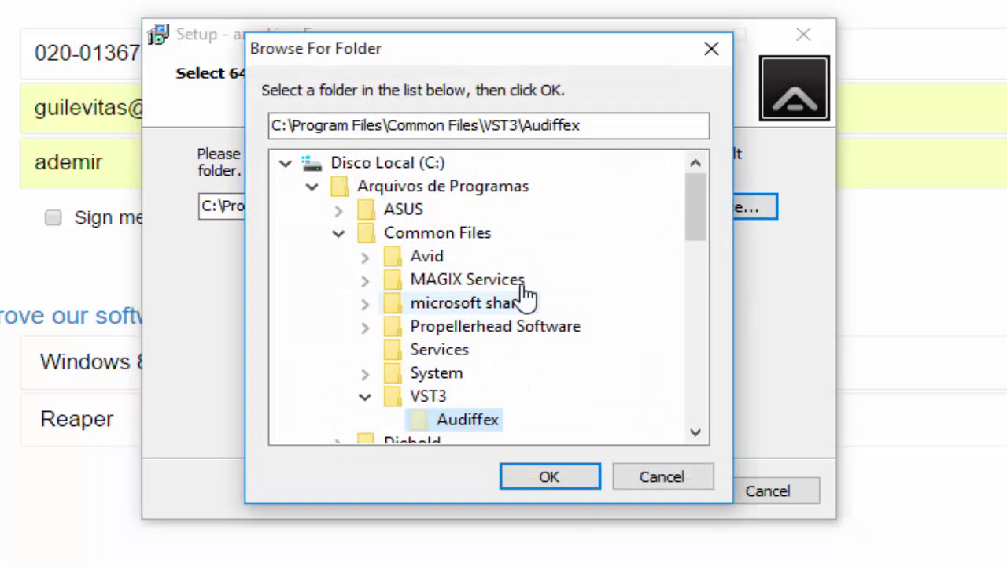
pyautogui.scroll(-2, 557, 305)
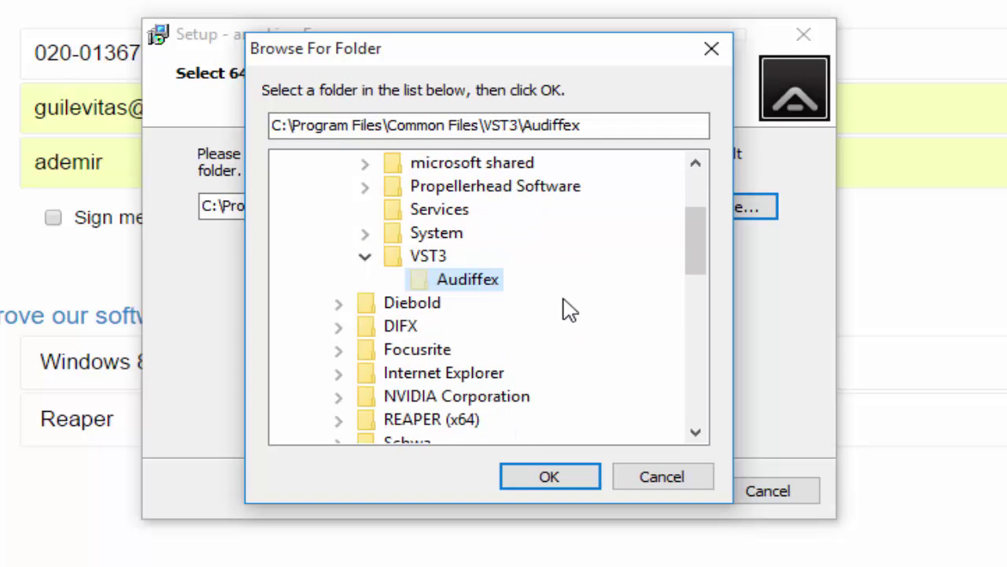
pyautogui.click(453, 418)
pyautogui.scroll(-2, 511, 370)
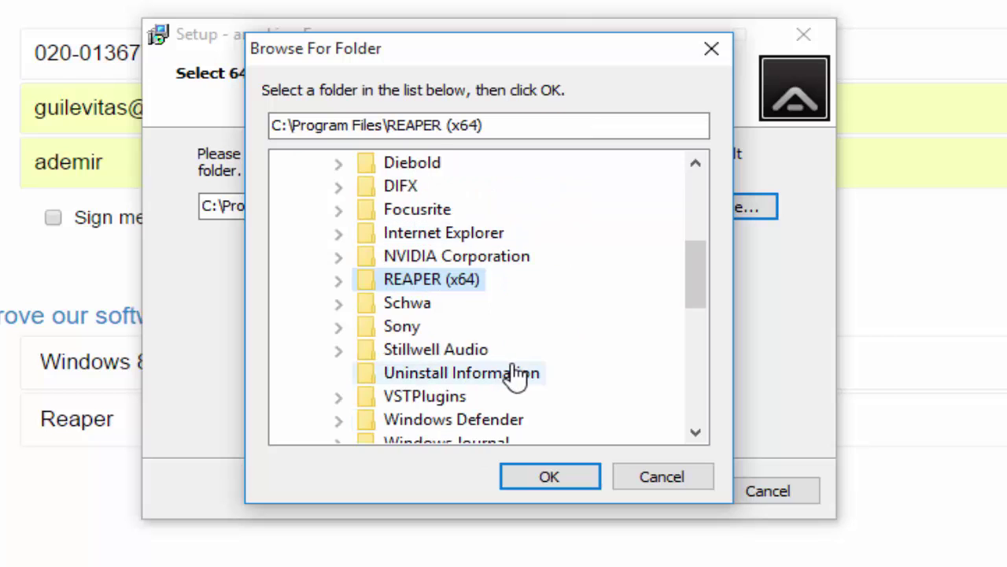
pyautogui.doubleClick(435, 287)
pyautogui.doubleClick(455, 351)
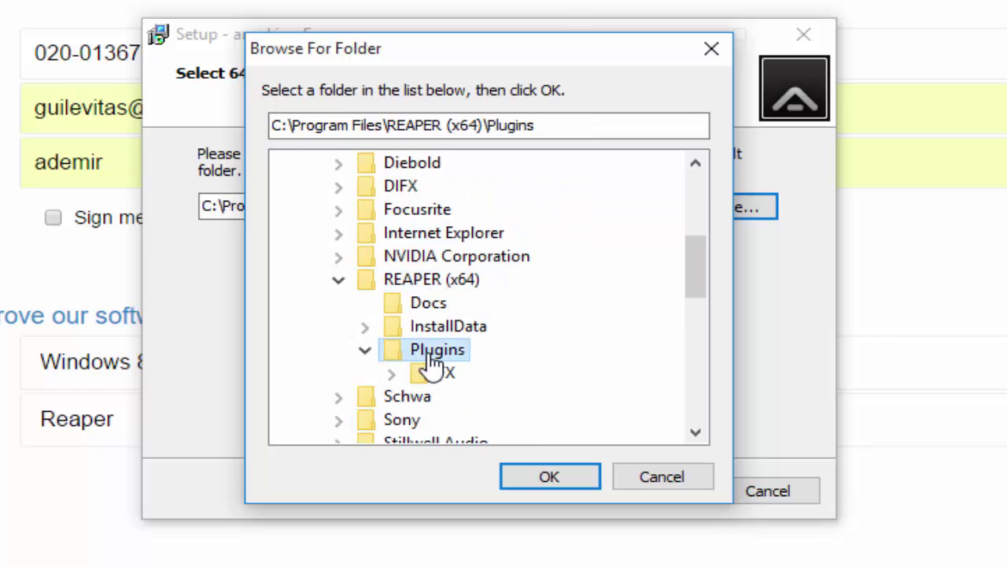
pyautogui.doubleClick(447, 376)
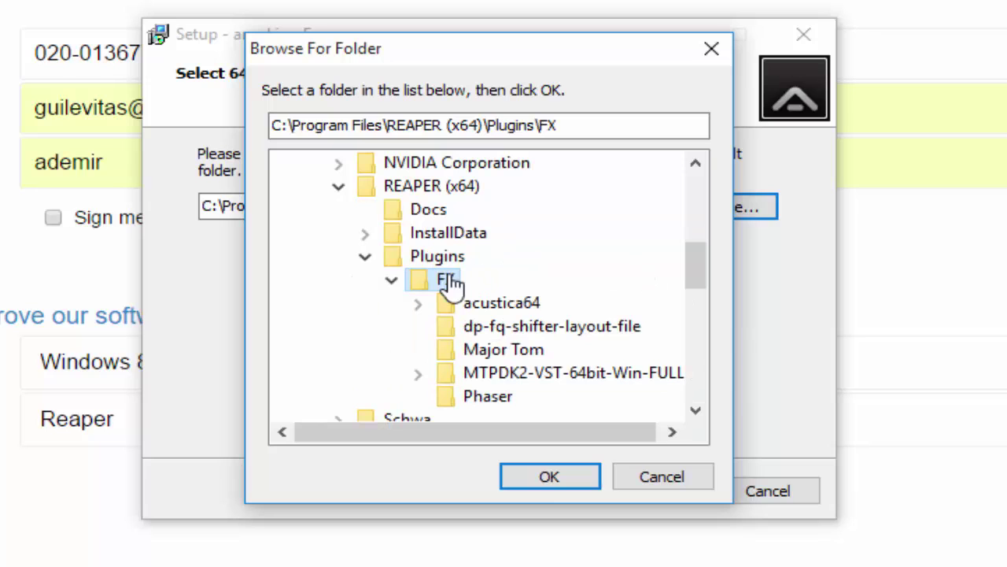
pyautogui.click(547, 480)
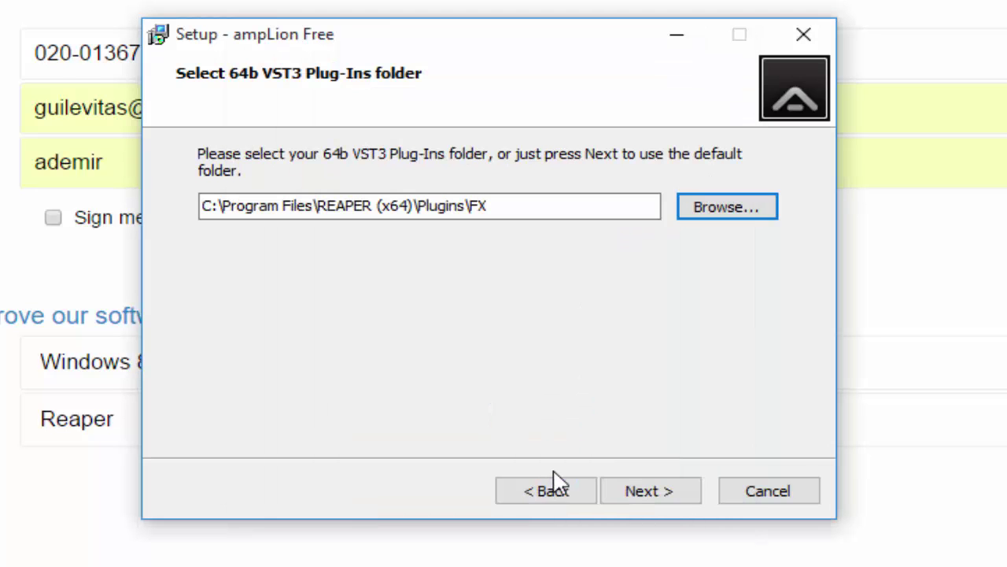
pyautogui.click(665, 496)
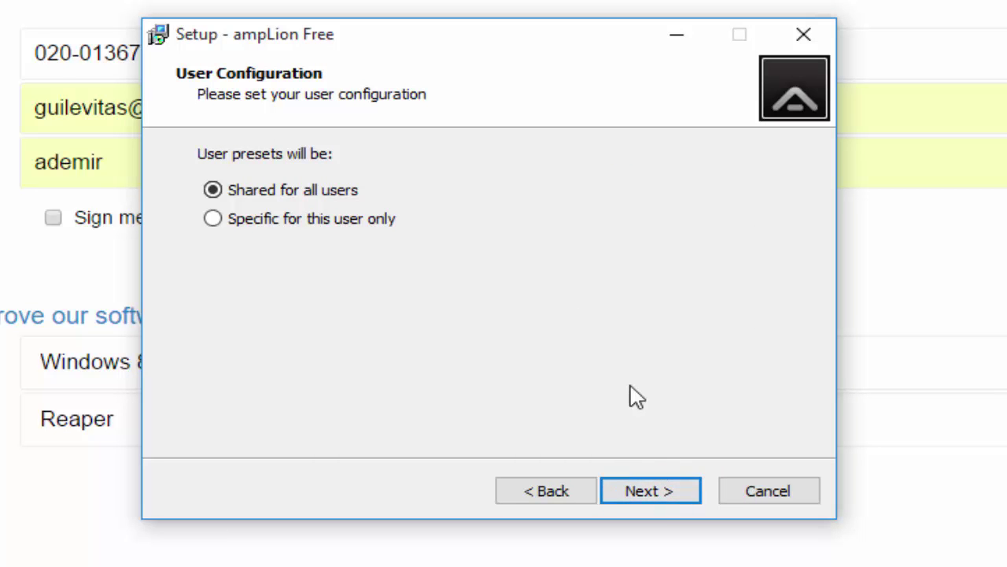
# Step: Keep user presets shared for all users and the desktop icon enabled, continuing to the installation summary
pyautogui.click(669, 505)
pyautogui.click(658, 504)
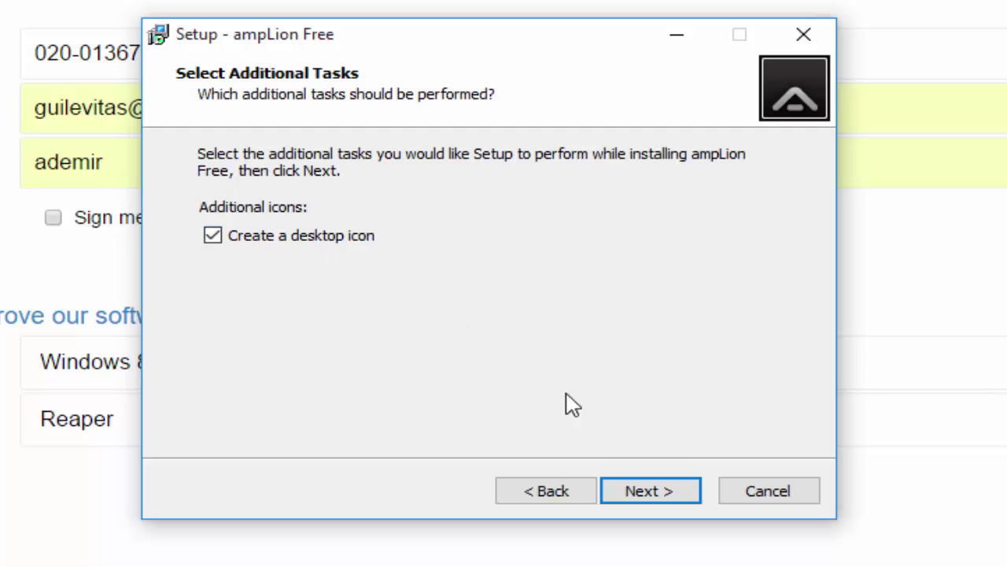
pyautogui.click(663, 496)
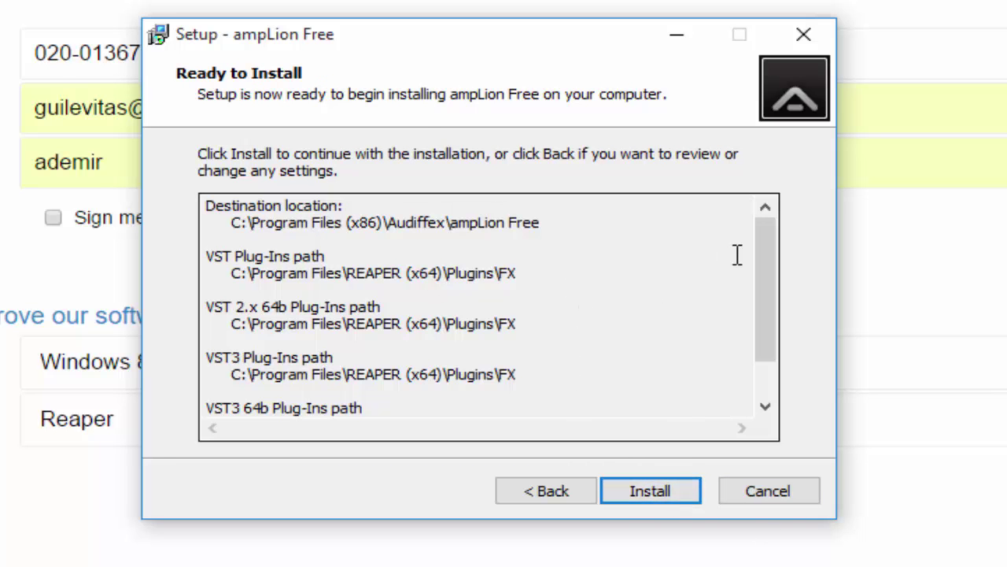
# Step: Review the plug-in paths in the summary, install ampLion Free and finish the setup wizard
pyautogui.moveTo(764, 270); pyautogui.dragTo(775, 303)
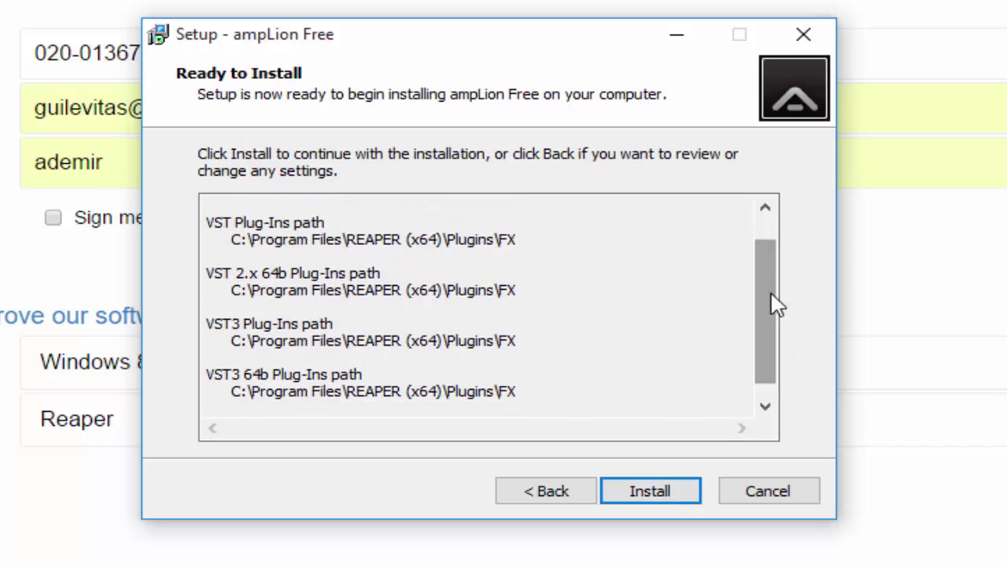
pyautogui.click(652, 490)
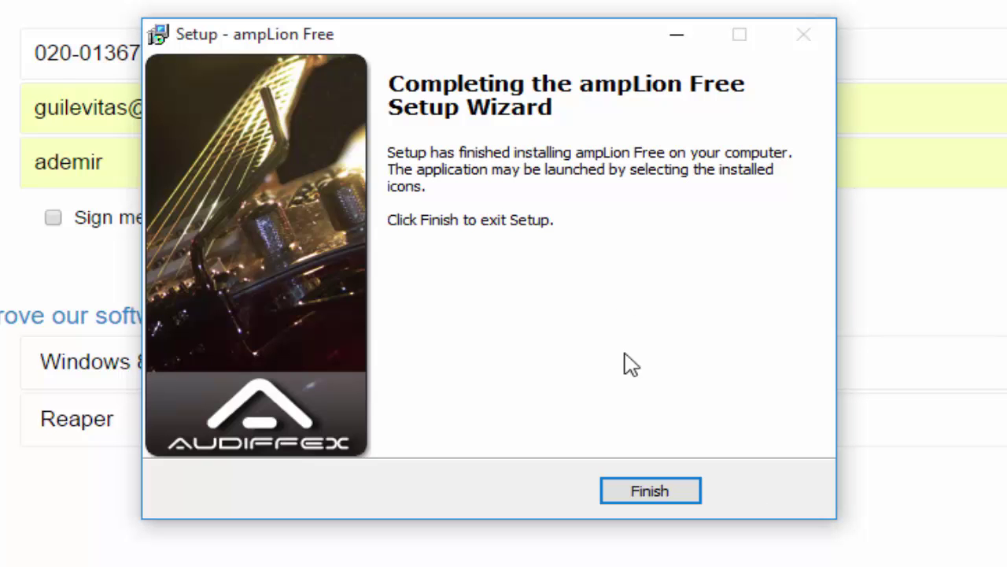
pyautogui.click(644, 503)
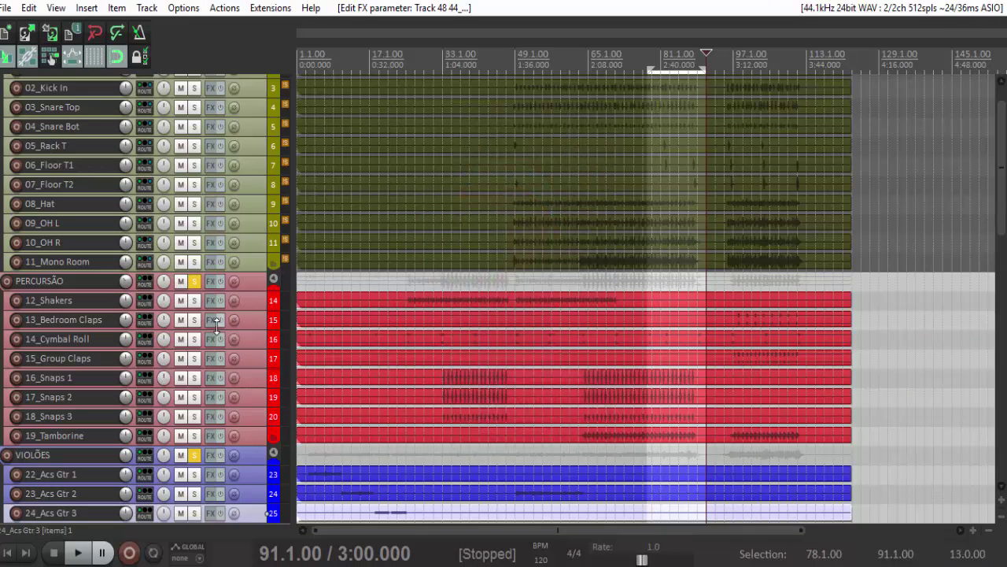
# Step: In the Reaper project, turn off solo on the PERCURSÃO and VIOLÕES folder tracks
pyautogui.scroll(-3, 252, 346)
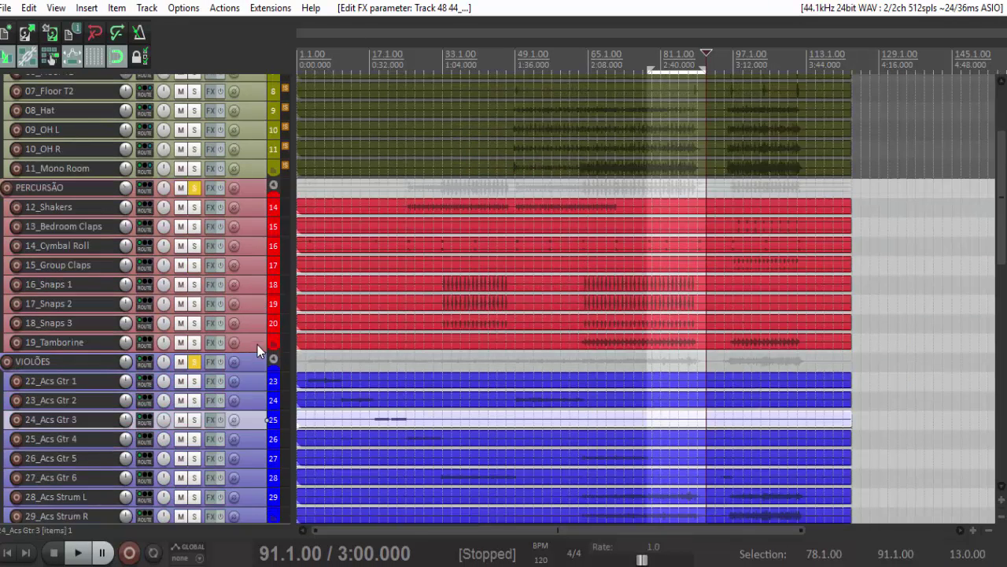
pyautogui.click(194, 187)
pyautogui.scroll(4, 245, 333)
pyautogui.scroll(-6, 252, 314)
pyautogui.scroll(-3, 253, 314)
pyautogui.click(194, 208)
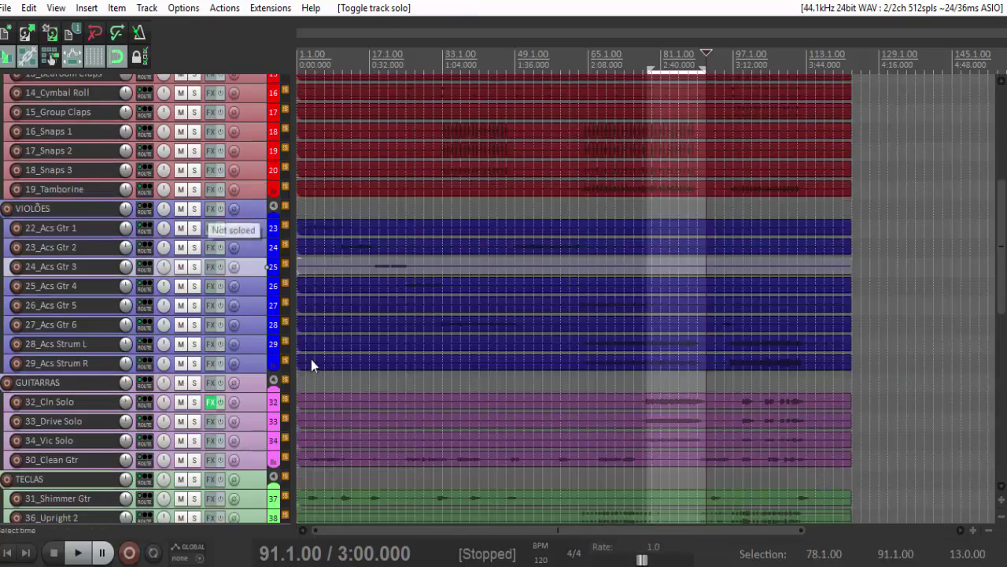
# Step: Enlarge and solo the 34_Vic Solo track in the GUITARRAS folder, and place the edit cursor at 77.1.00
pyautogui.scroll(-5, 257, 315)
pyautogui.scroll(-3, 252, 311)
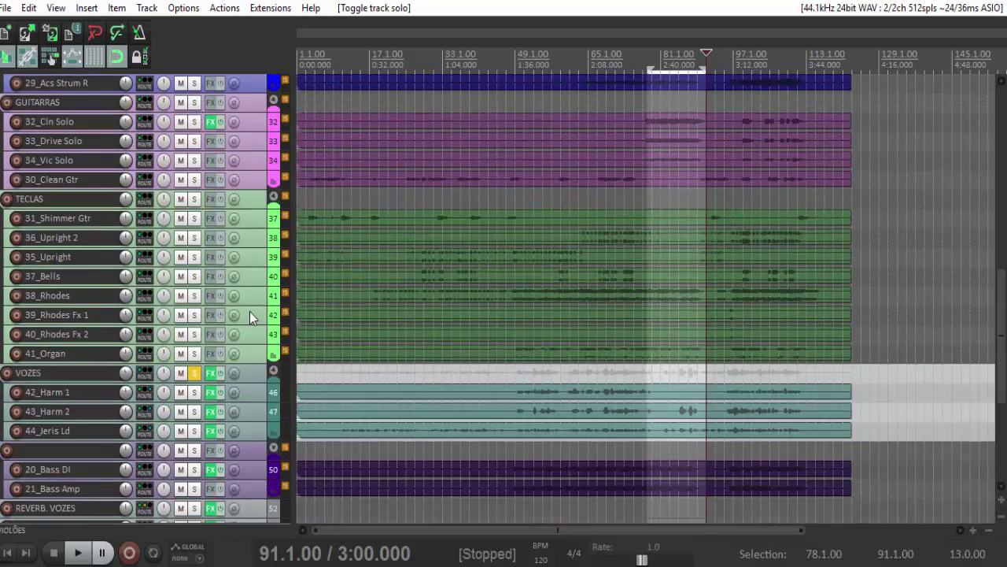
pyautogui.scroll(-5, 249, 312)
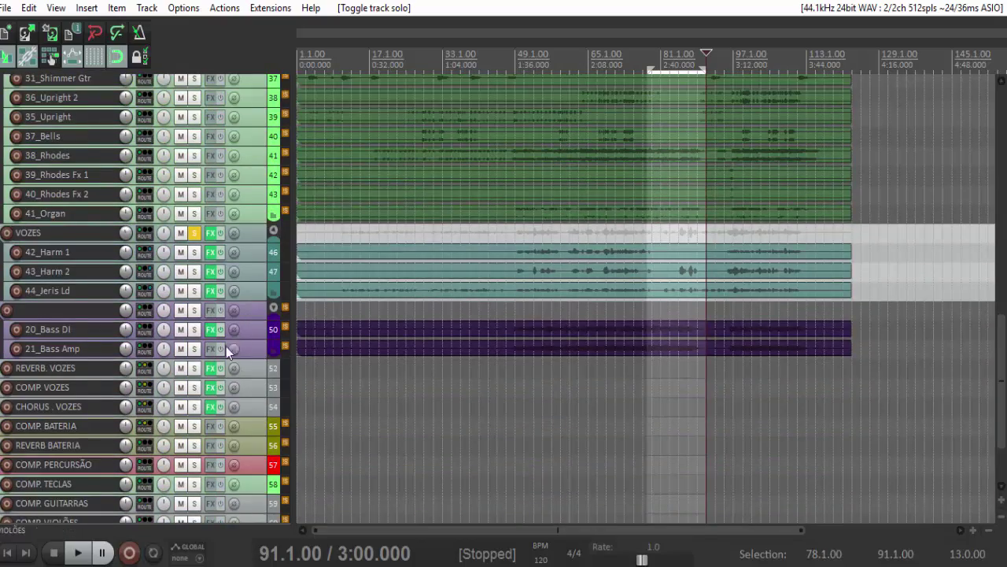
pyautogui.scroll(-3, 231, 341)
pyautogui.scroll(10, 237, 341)
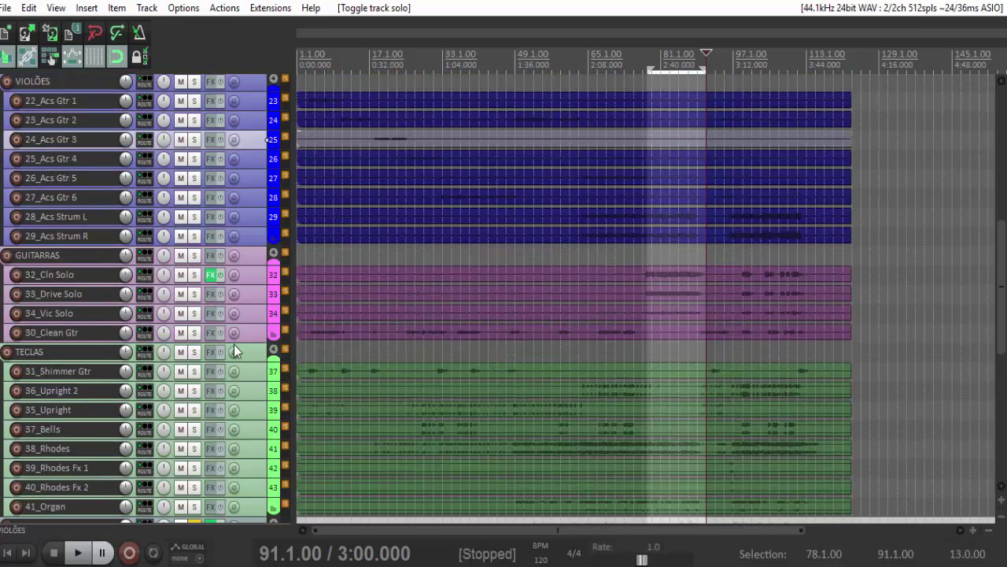
pyautogui.click(247, 275)
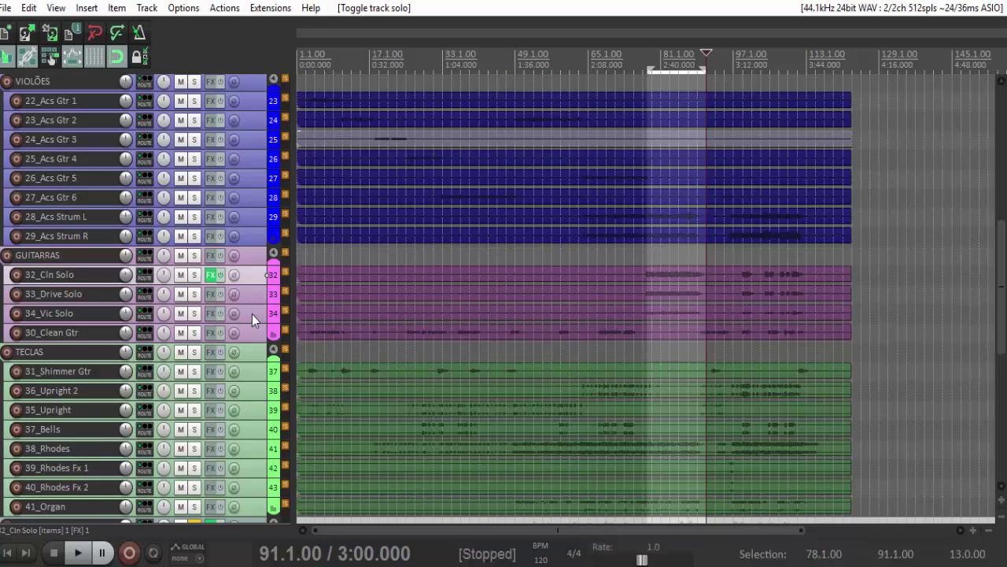
pyautogui.click(252, 314)
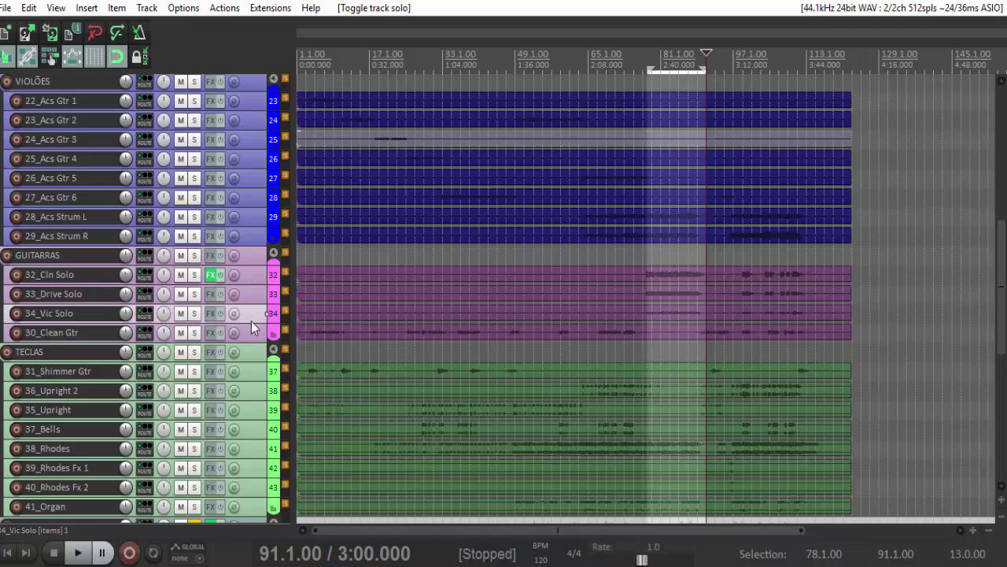
pyautogui.doubleClick(251, 321)
pyautogui.click(194, 318)
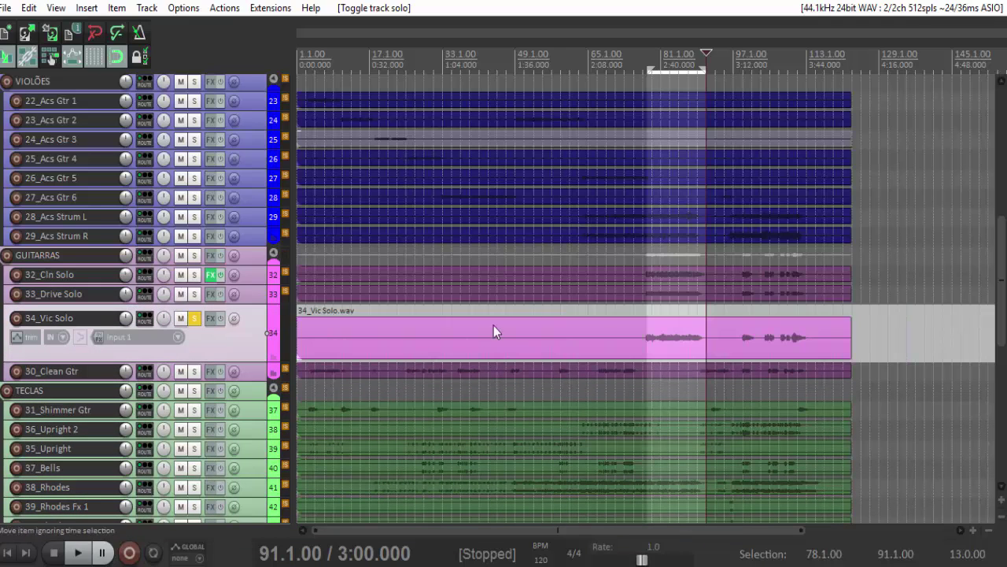
pyautogui.click(644, 308)
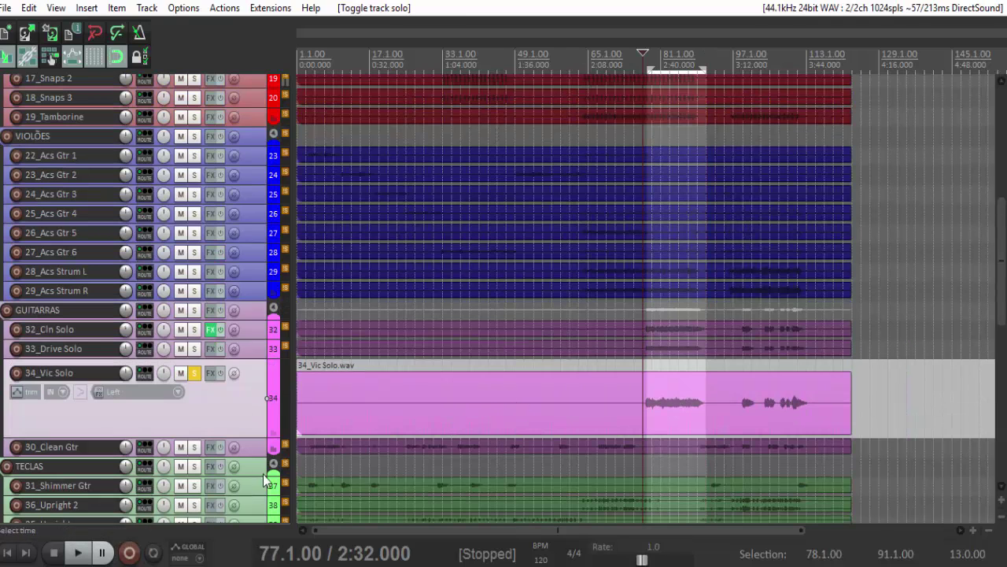
# Step: Play the soloed 34_Vic Solo track from the edit cursor, turn on repeat, and stop playback
pyautogui.click(77, 552)
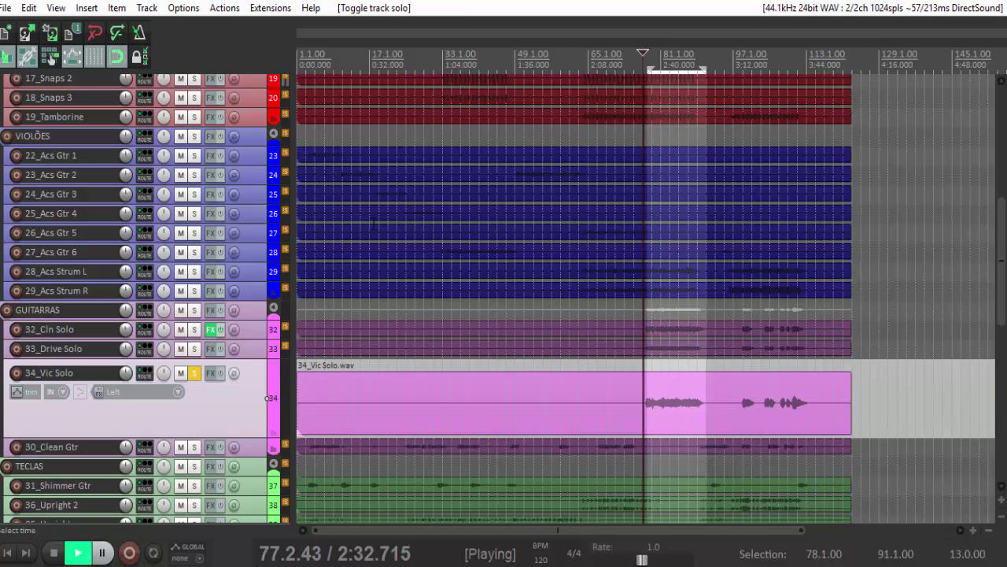
pyautogui.scroll(5, 630, 307)
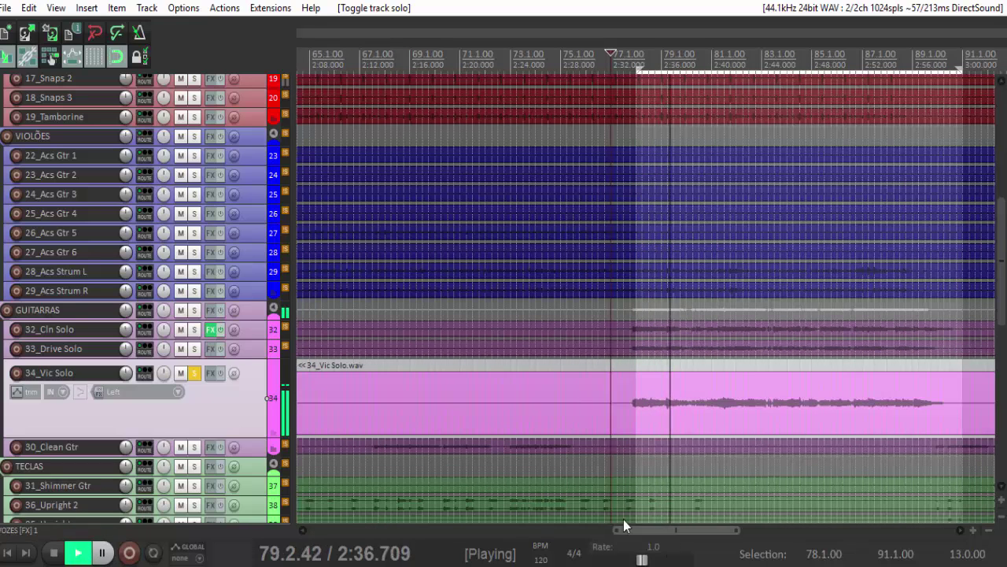
pyautogui.click(152, 553)
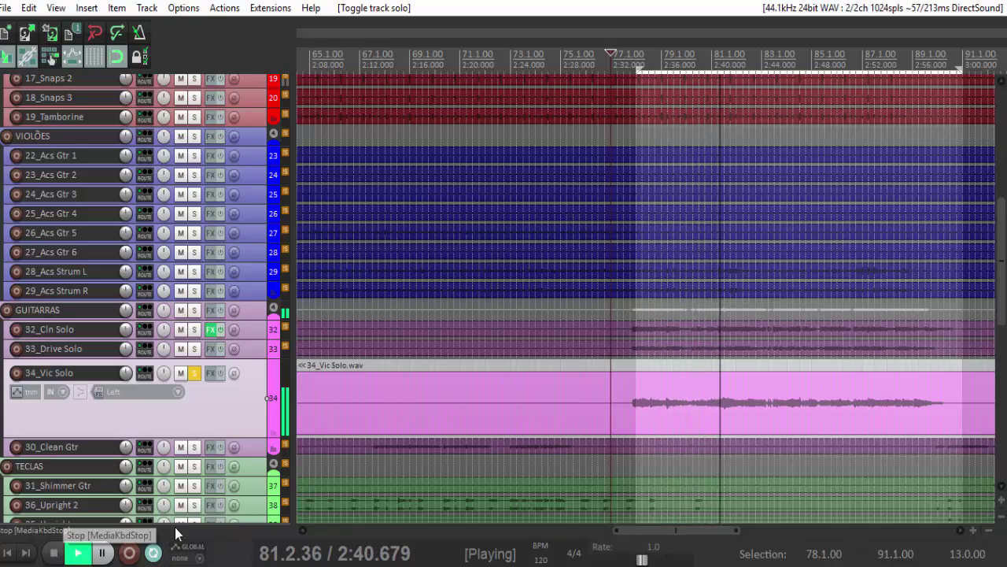
pyautogui.moveTo(635, 529); pyautogui.dragTo(658, 536)
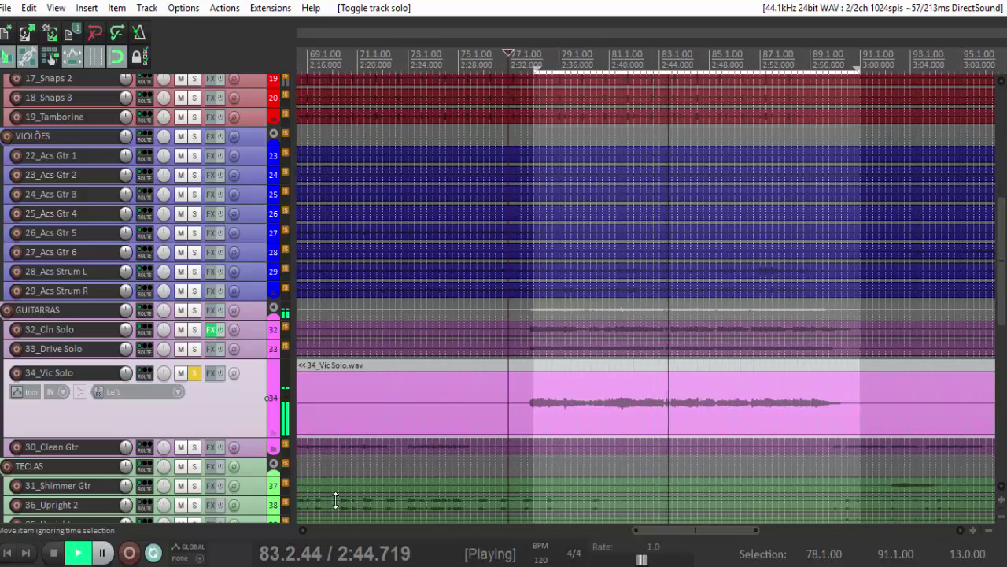
pyautogui.click(57, 554)
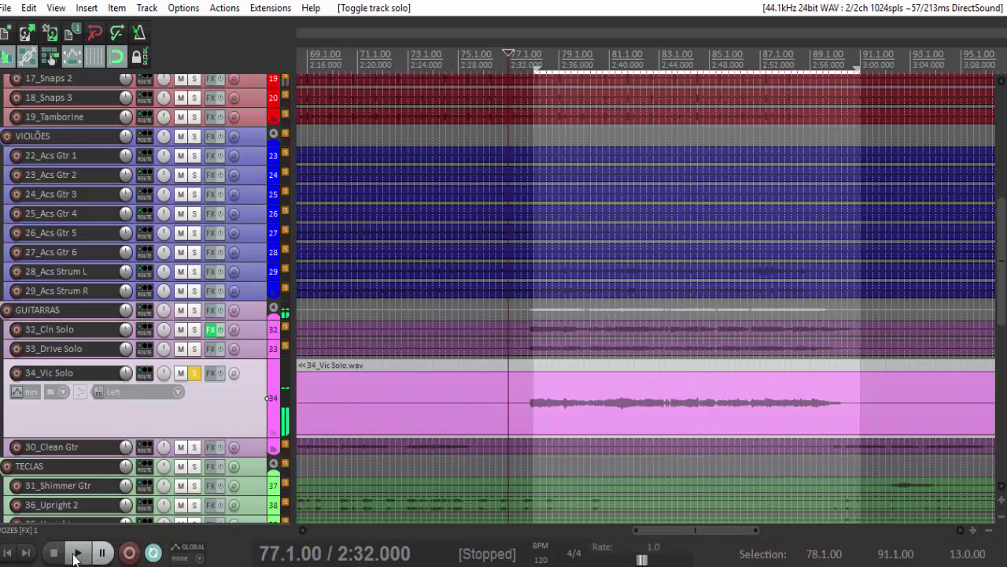
# Step: Add the VST ampLion Free (Audiffex) plug-in to the 34_Vic Solo track and play the track through it
pyautogui.click(211, 376)
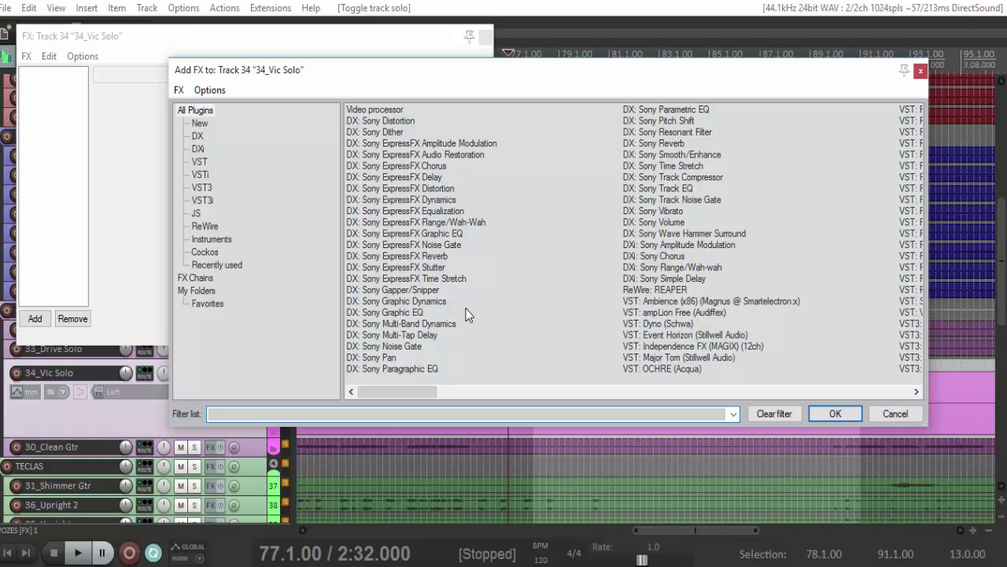
pyautogui.click(650, 315)
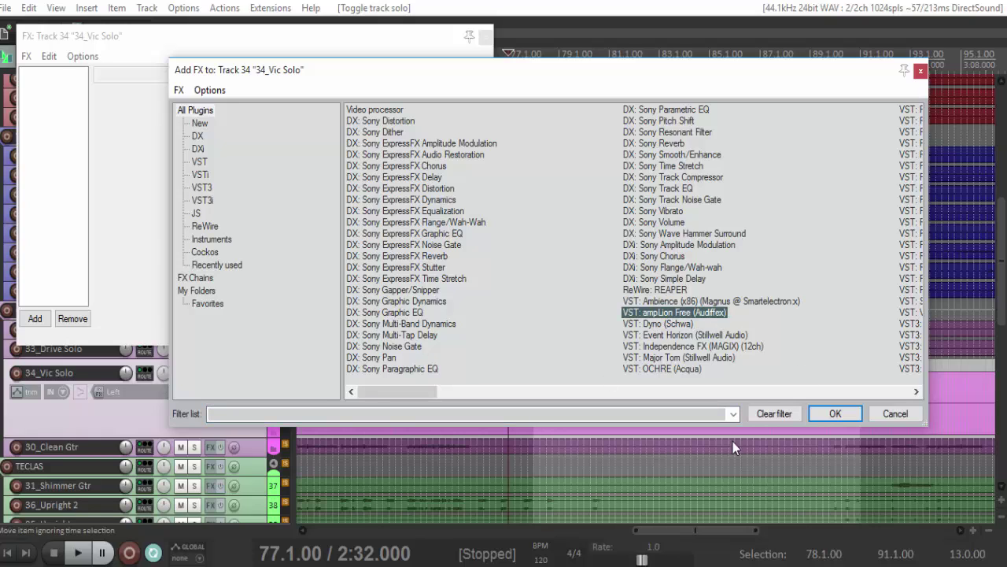
pyautogui.click(834, 417)
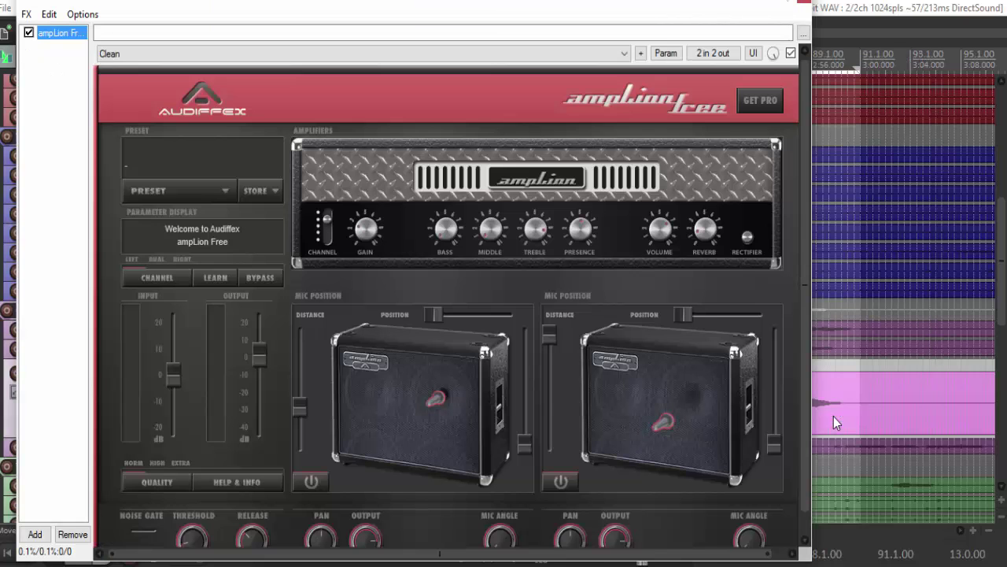
pyautogui.moveTo(398, 5); pyautogui.dragTo(465, 7)
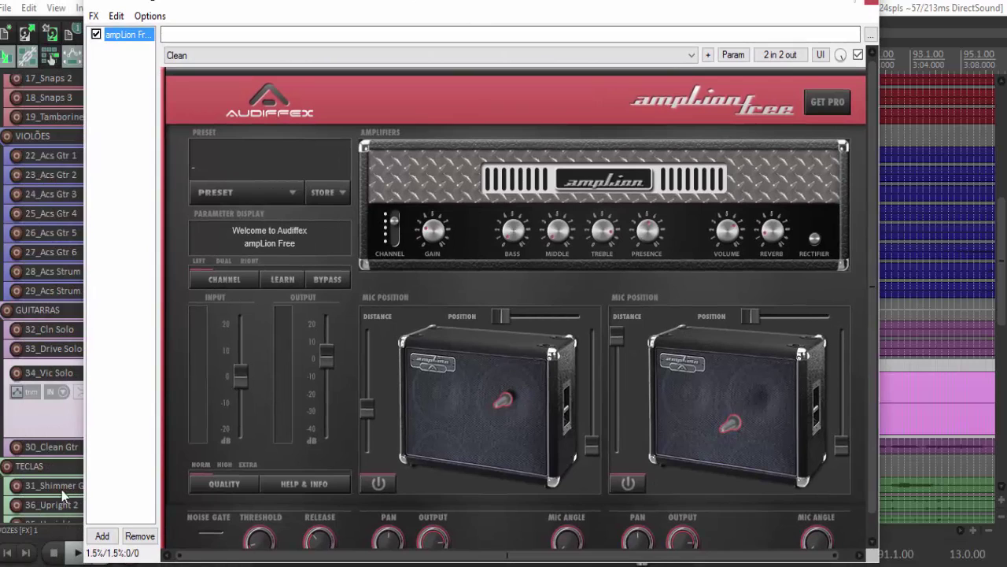
pyautogui.click(76, 552)
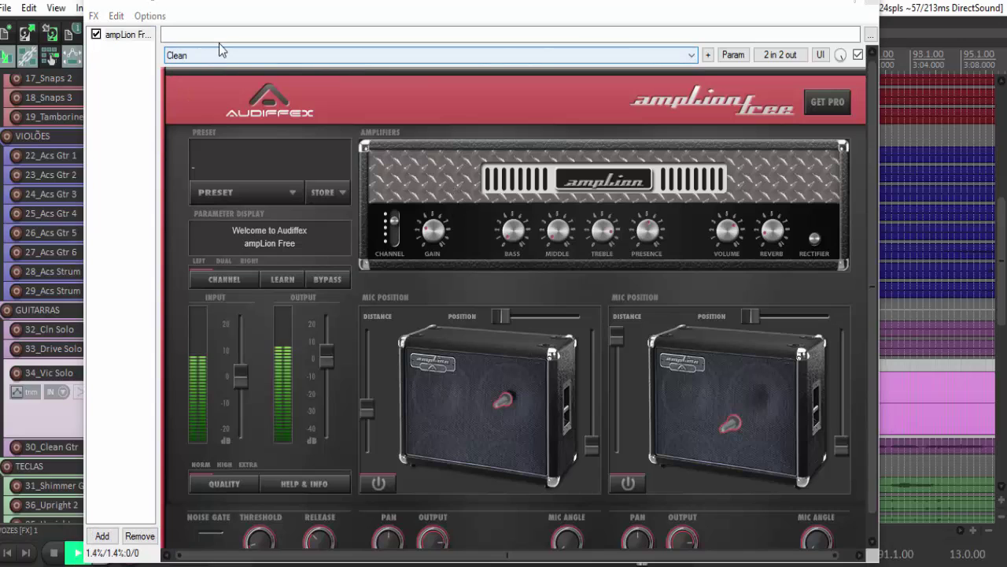
# Step: Audition the built-in programs Orange Mild, Vintage Crunch, Red Lead and Orange Xtreme during playback
pyautogui.click(240, 55)
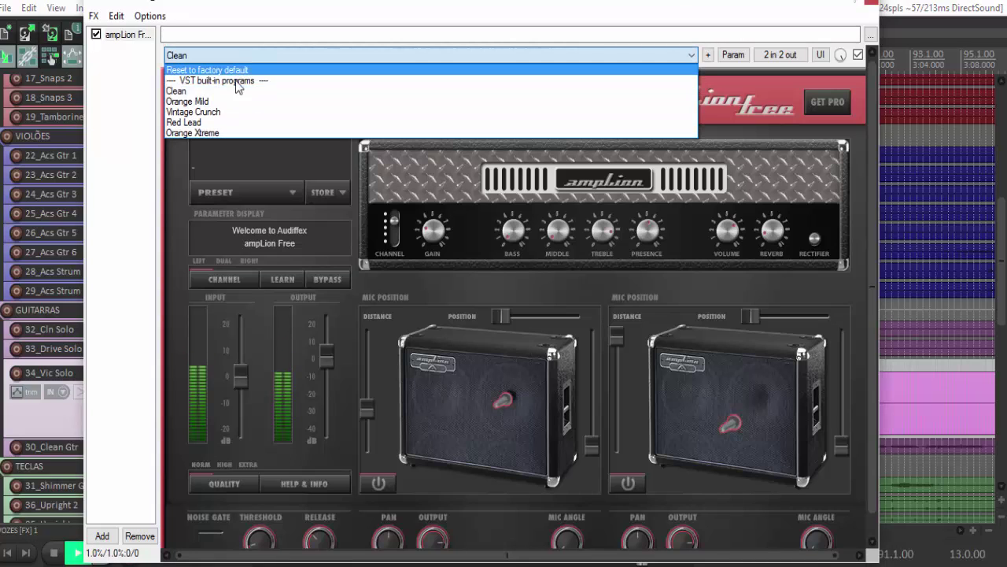
pyautogui.click(214, 102)
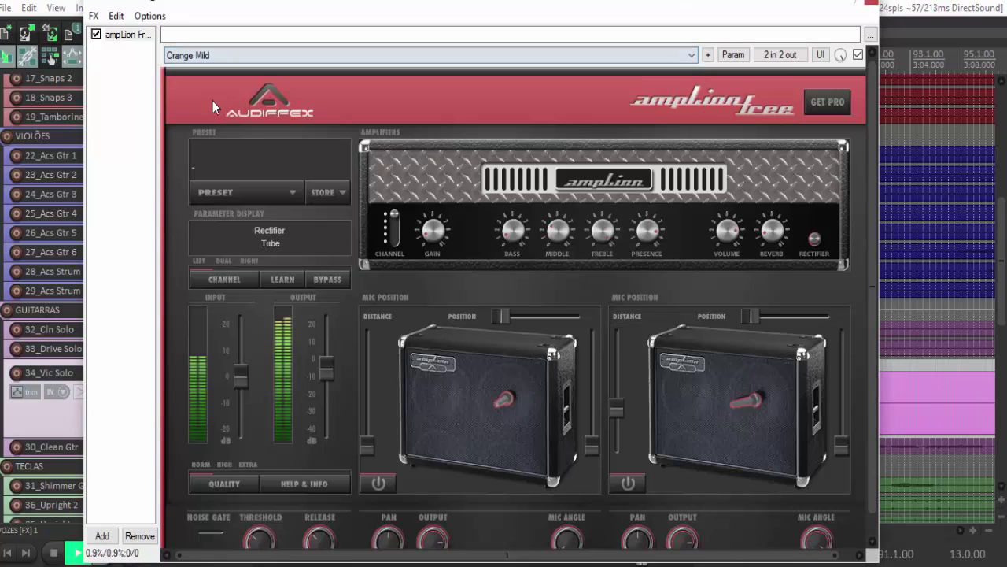
pyautogui.click(252, 57)
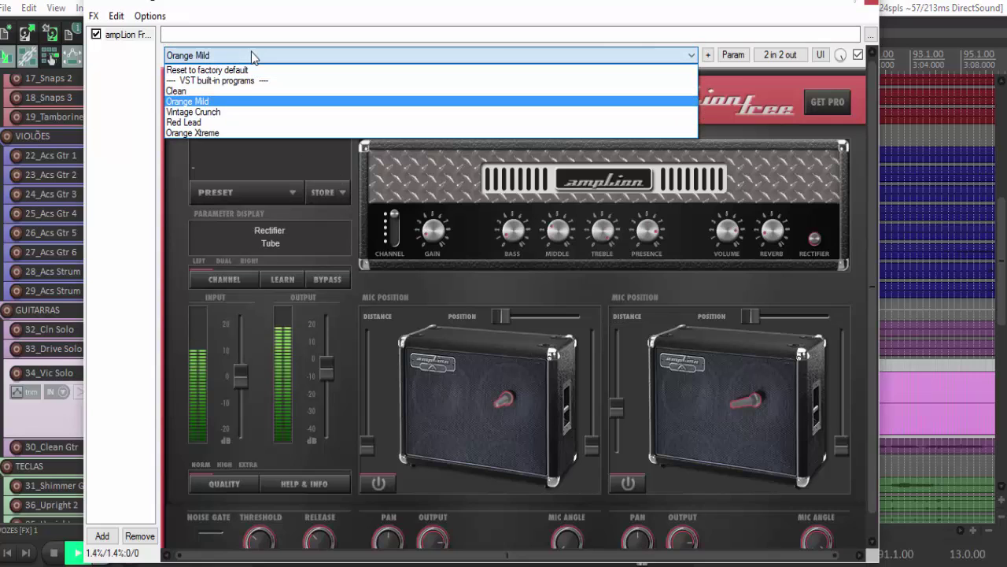
pyautogui.click(206, 113)
pyautogui.click(331, 56)
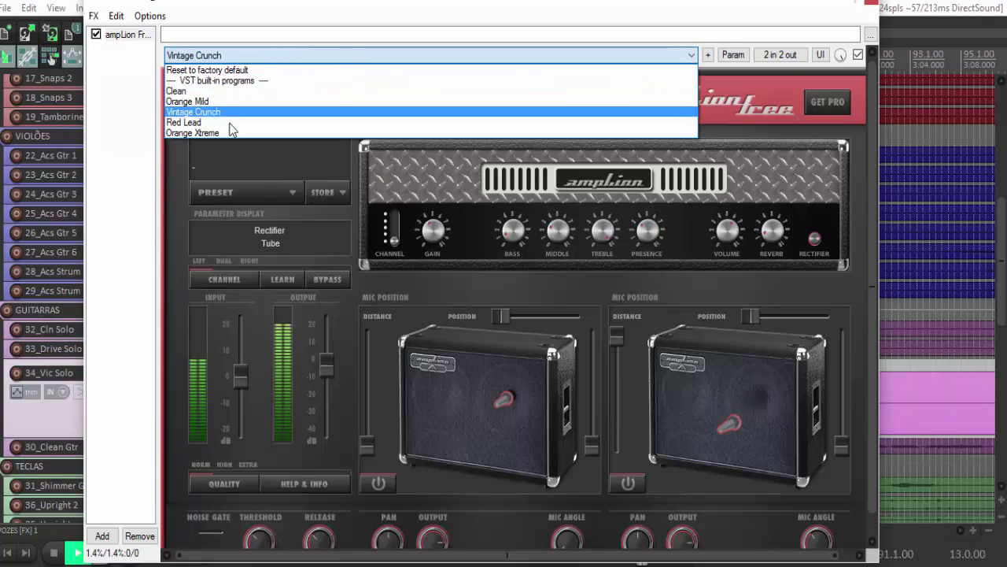
pyautogui.click(212, 124)
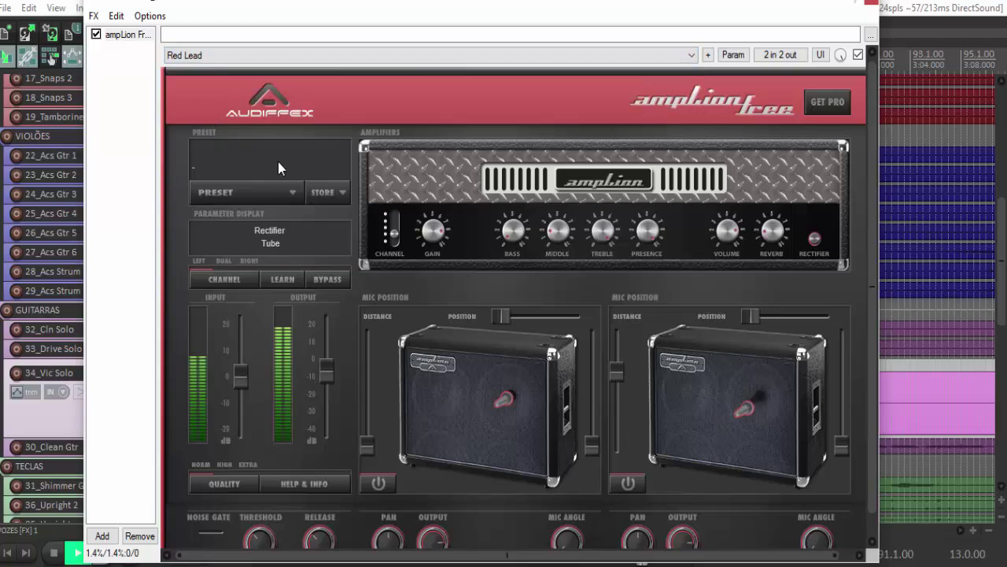
pyautogui.click(255, 54)
pyautogui.click(223, 134)
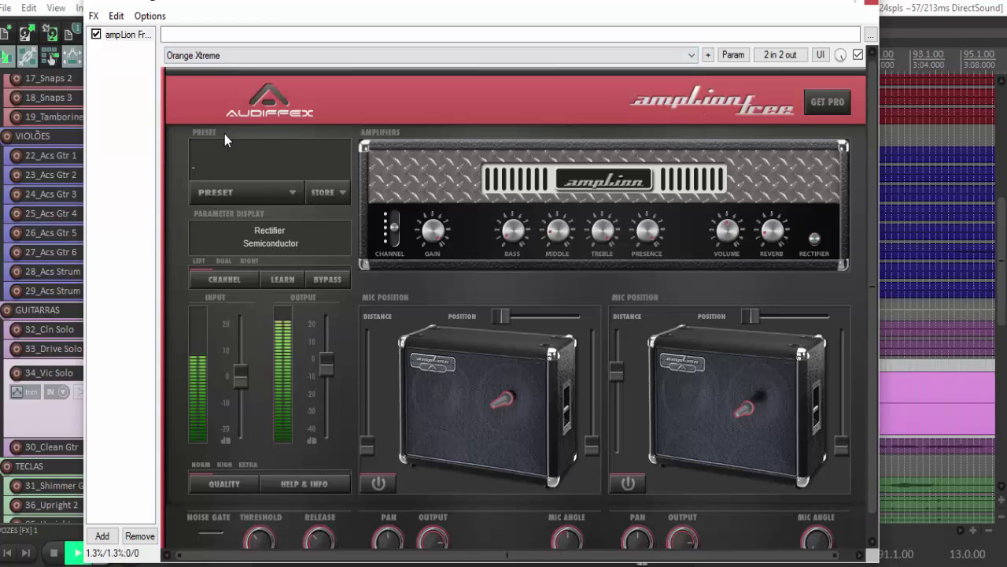
# Step: Select the Clean program and move the left mic to about X 37.1 % and the right mic to about X 86.6 %
pyautogui.click(239, 56)
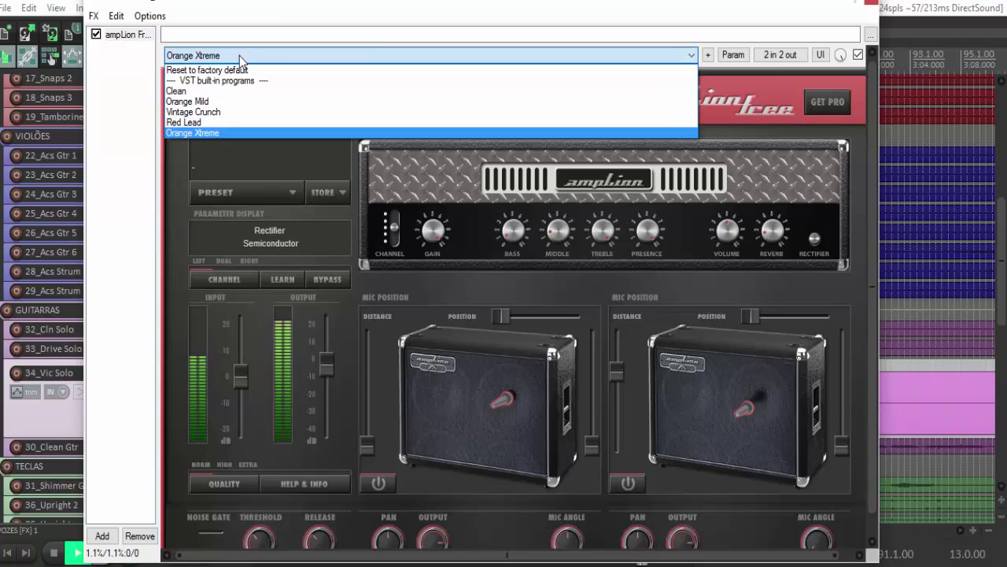
pyautogui.click(204, 91)
pyautogui.moveTo(507, 313); pyautogui.dragTo(564, 340)
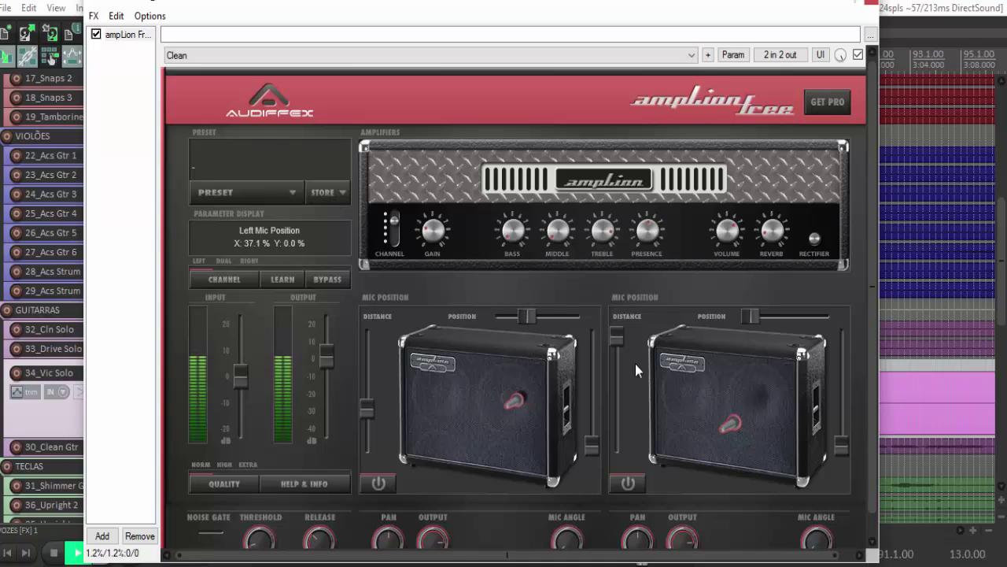
pyautogui.moveTo(744, 327); pyautogui.dragTo(810, 327)
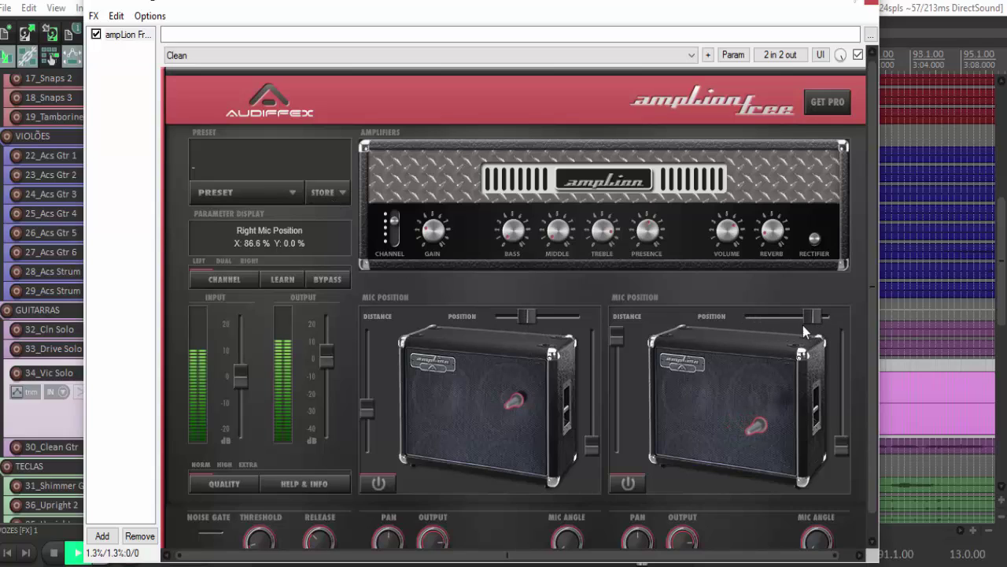
# Step: Try the Red Lead and Orange Mild presets from ampLion's own preset list, finishing on the Clean preset
pyautogui.click(296, 192)
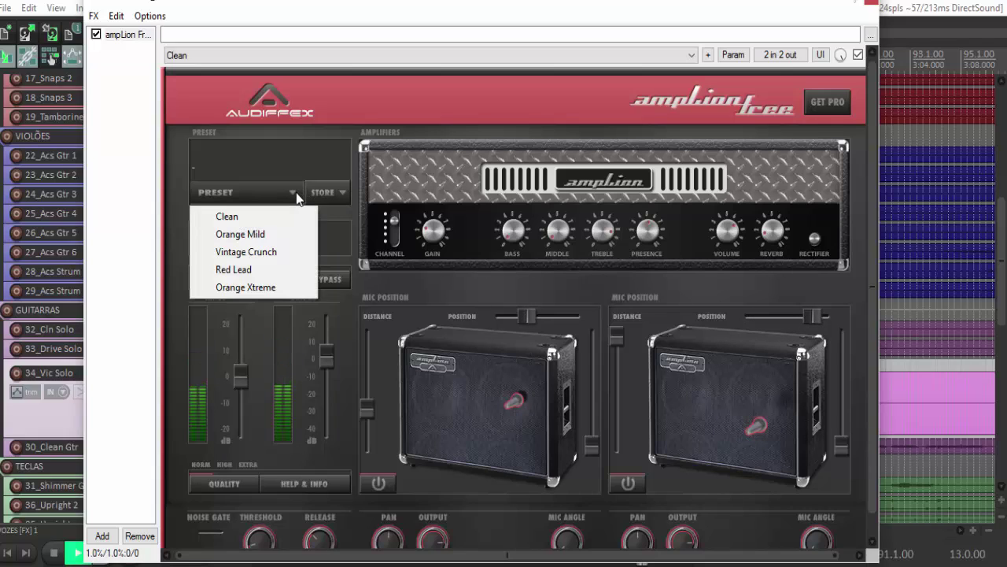
pyautogui.click(254, 270)
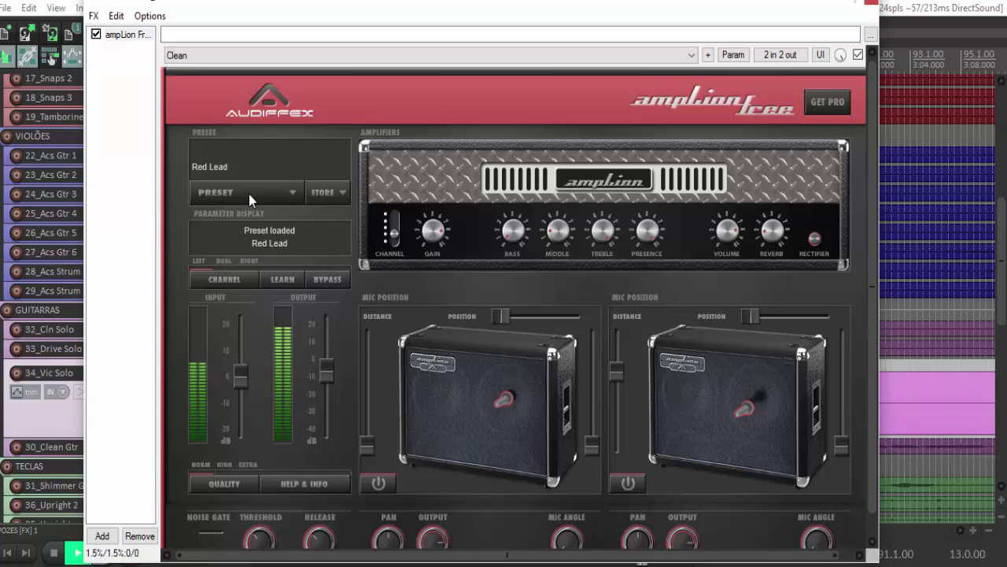
pyautogui.click(294, 193)
pyautogui.click(252, 232)
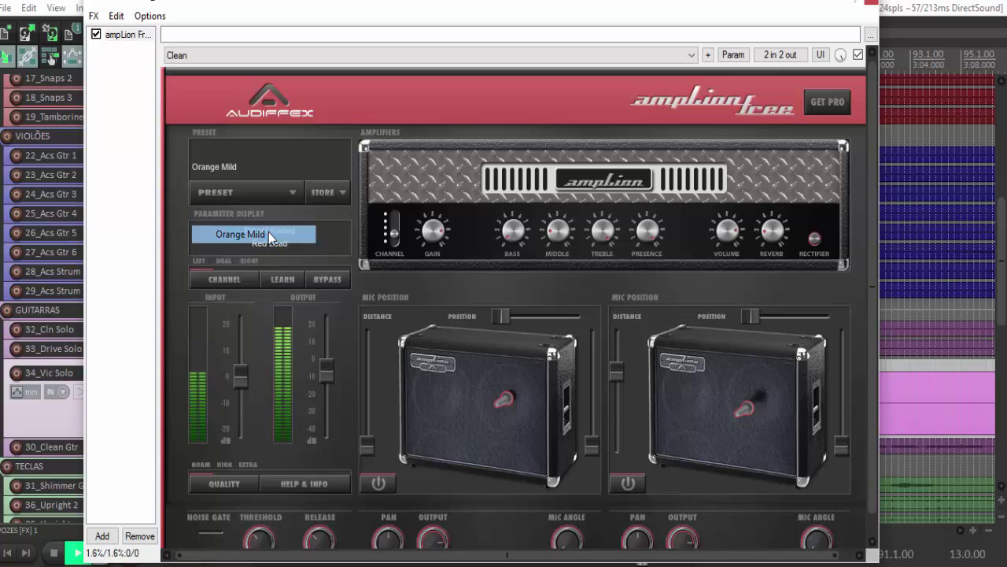
pyautogui.click(295, 193)
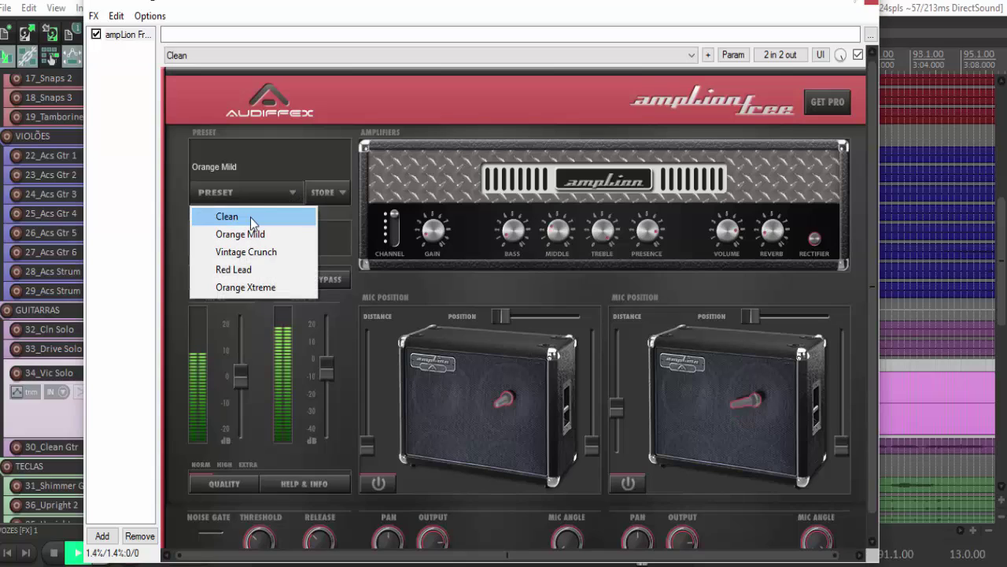
pyautogui.click(254, 214)
# Step: Switch the amp's input channel to Right, and bypass and re-enable the effect to compare the sound
pyautogui.click(227, 279)
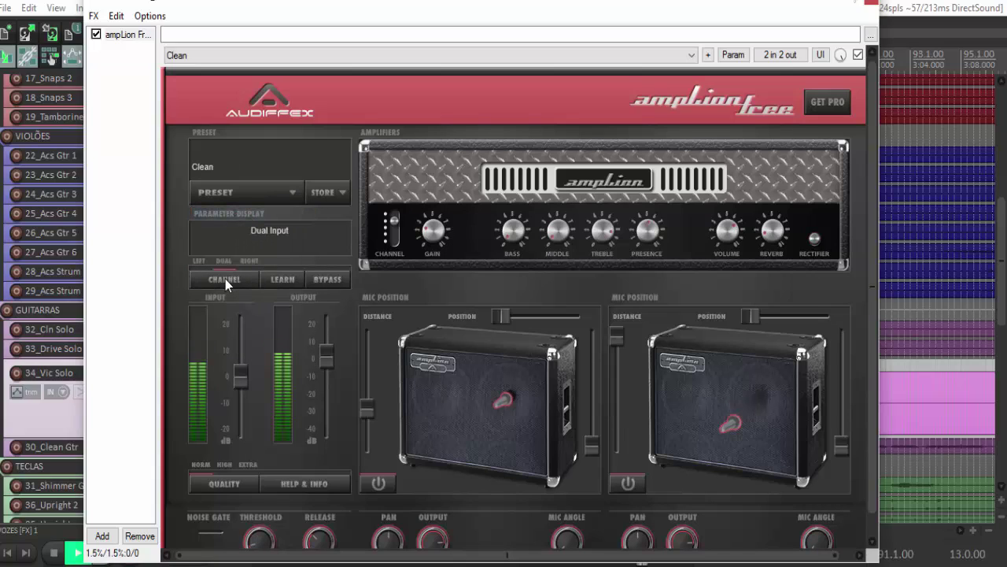
pyautogui.click(225, 279)
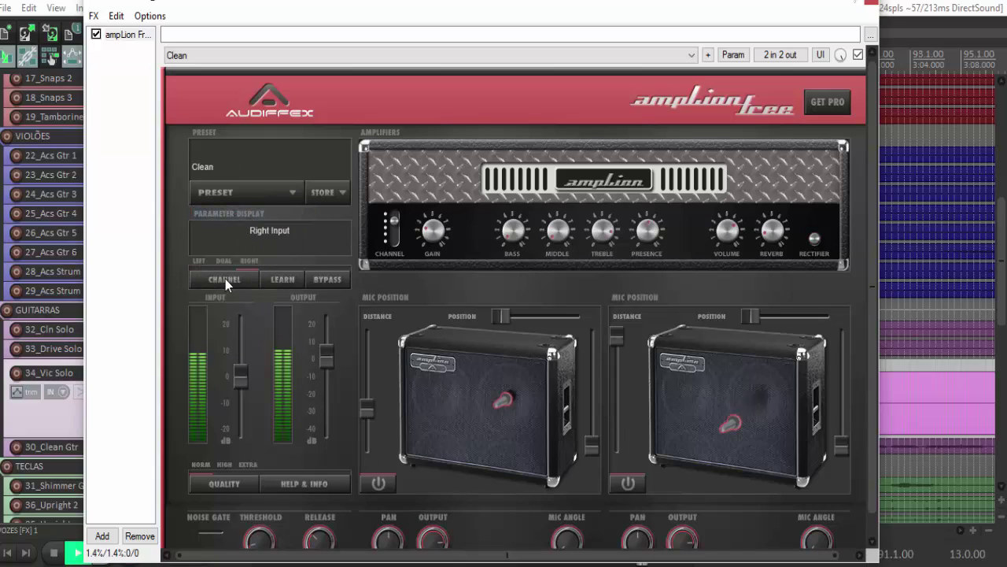
pyautogui.click(333, 281)
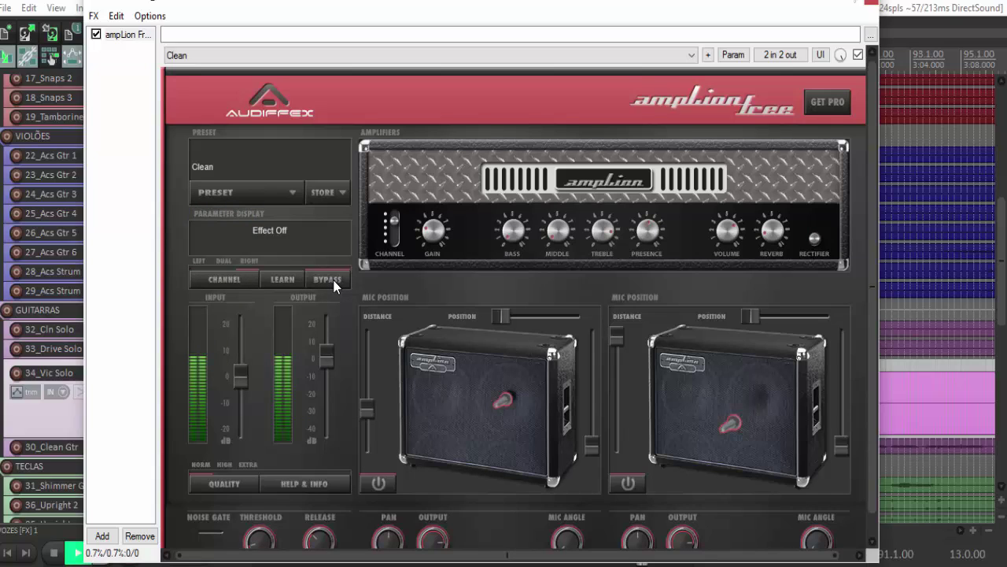
pyautogui.click(332, 279)
pyautogui.click(340, 194)
pyautogui.click(415, 100)
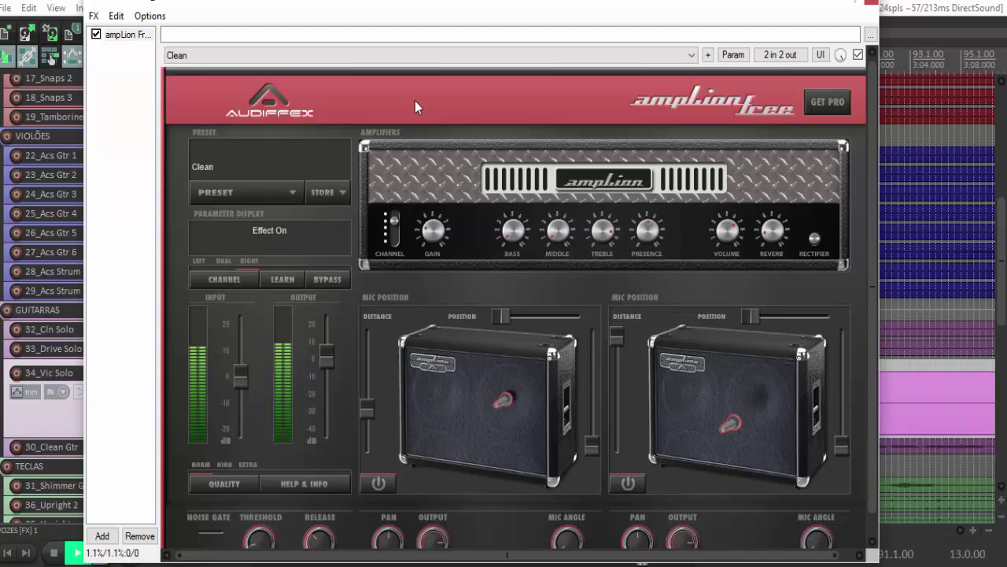
# Step: Set ampLion's processing quality to Extra and its noise gate threshold to about -45.9 dB
pyautogui.moveTo(873, 207); pyautogui.dragTo(875, 226)
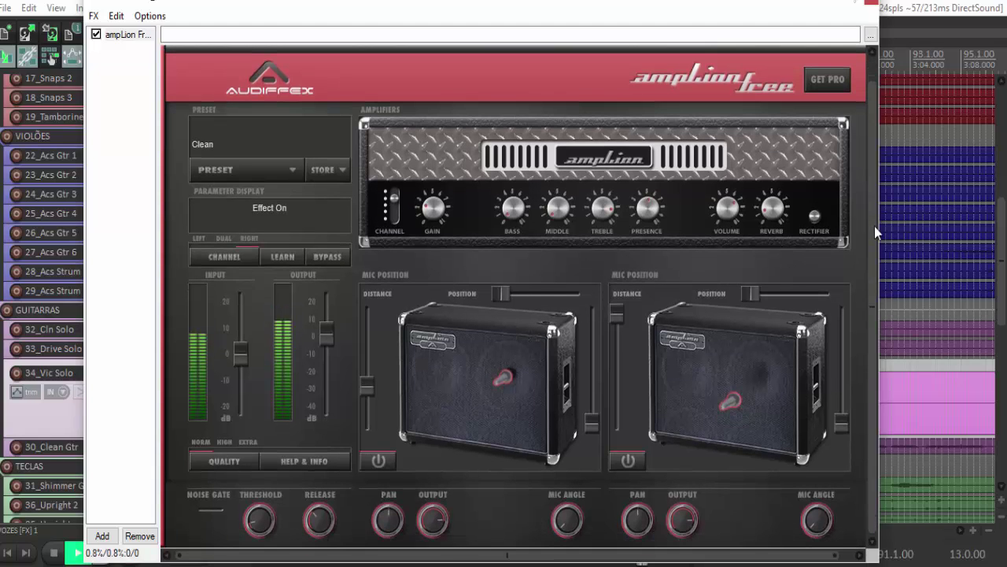
pyautogui.click(241, 463)
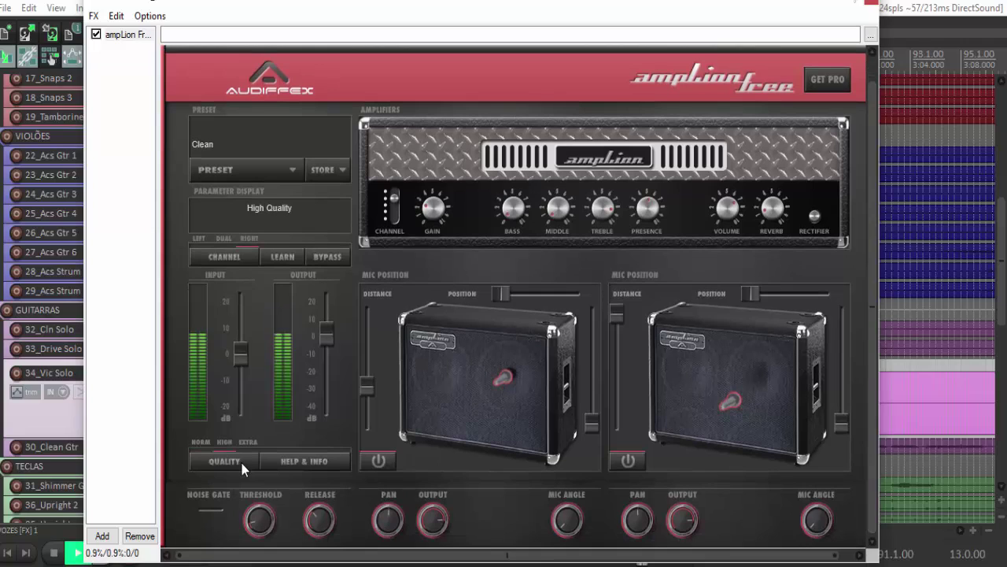
pyautogui.click(241, 462)
pyautogui.click(257, 519)
pyautogui.moveTo(264, 512)
pyautogui.mouseDown()
pyautogui.moveTo(268, 540)
pyautogui.moveTo(259, 526)
pyautogui.mouseUp()
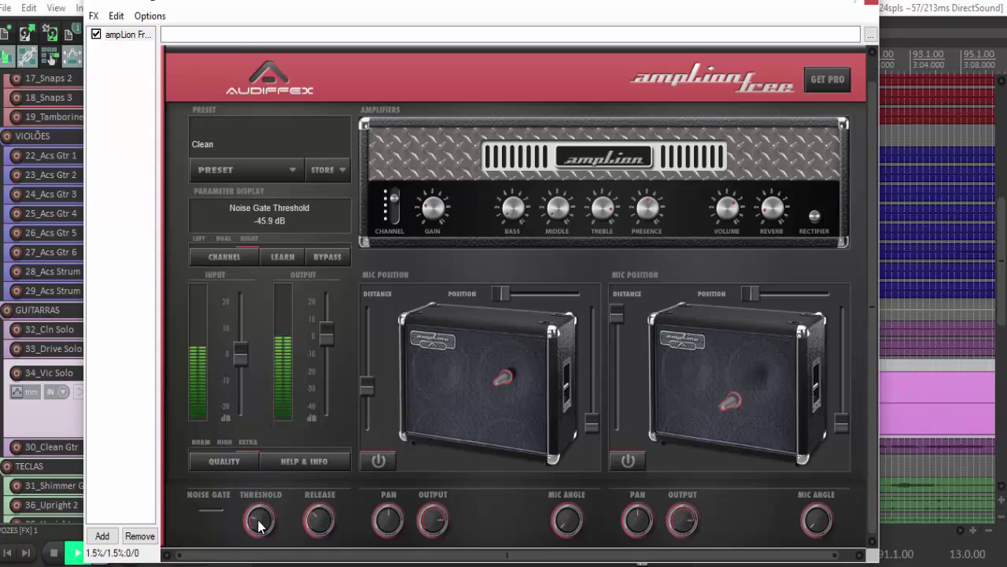